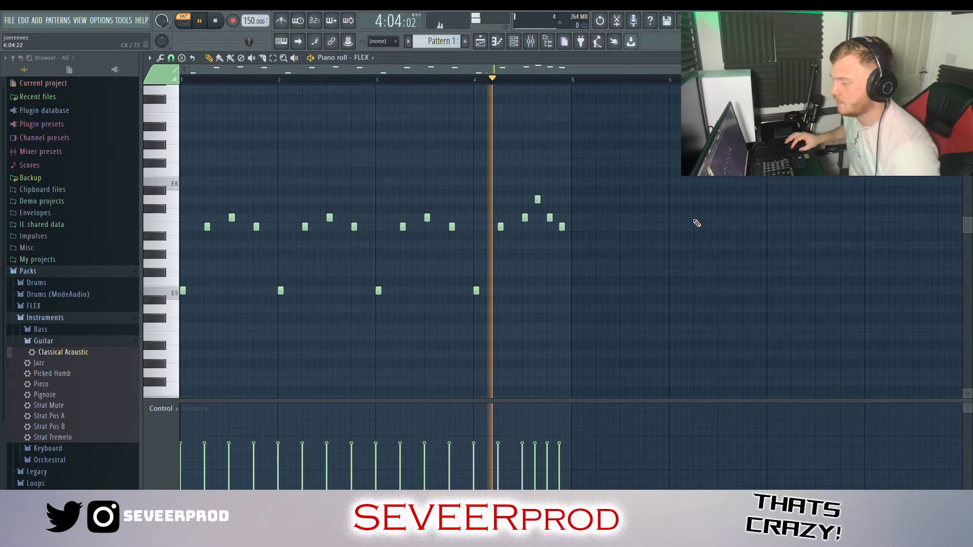
# Step: Duplicate the four-bar FLEX melody into bars 5 to 8 of the pattern
pyautogui.press('space')
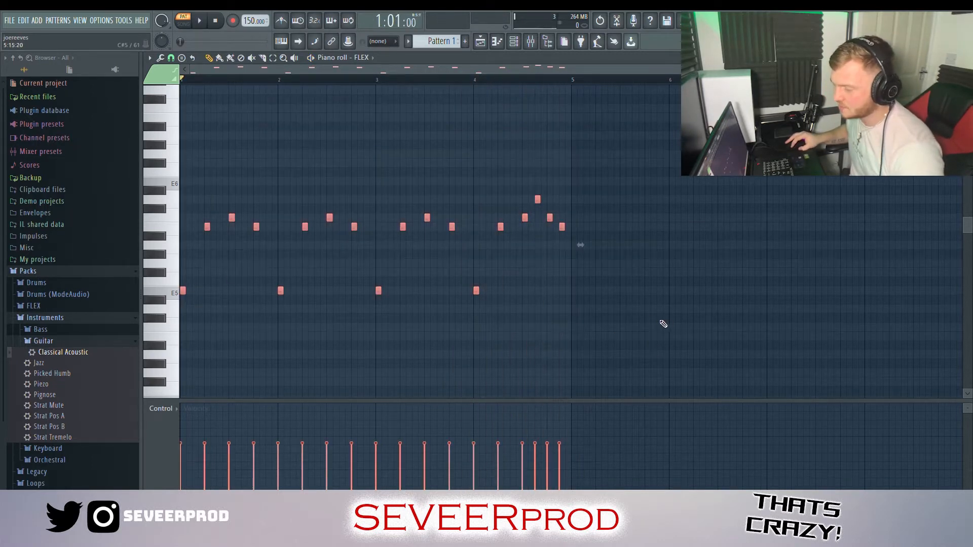
pyautogui.moveTo(667, 331); pyautogui.dragTo(180, 131)
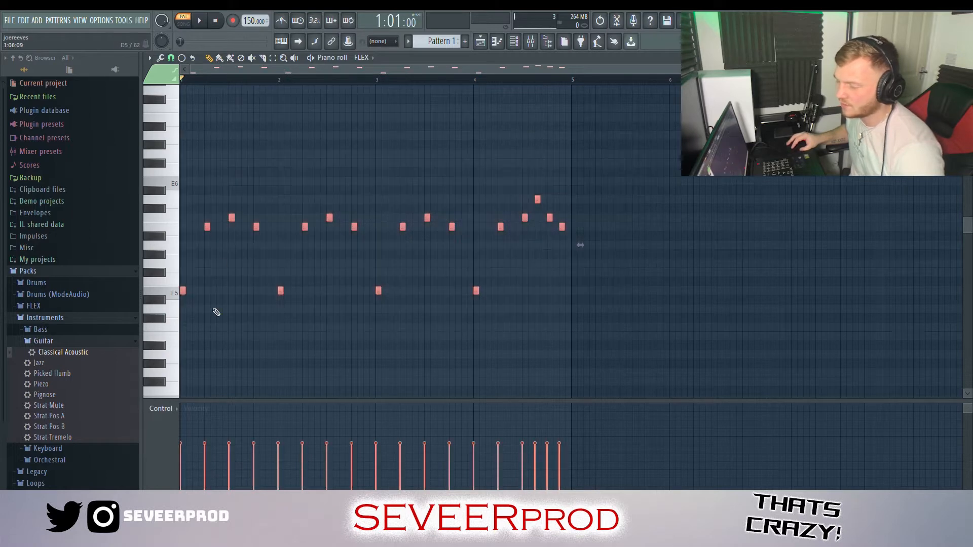
pyautogui.moveTo(189, 300); pyautogui.dragTo(579, 302)
pyautogui.scroll(-2, 252, 273)
pyautogui.keyDown('ctrl'); pyautogui.click(285, 244); pyautogui.keyUp('ctrl')
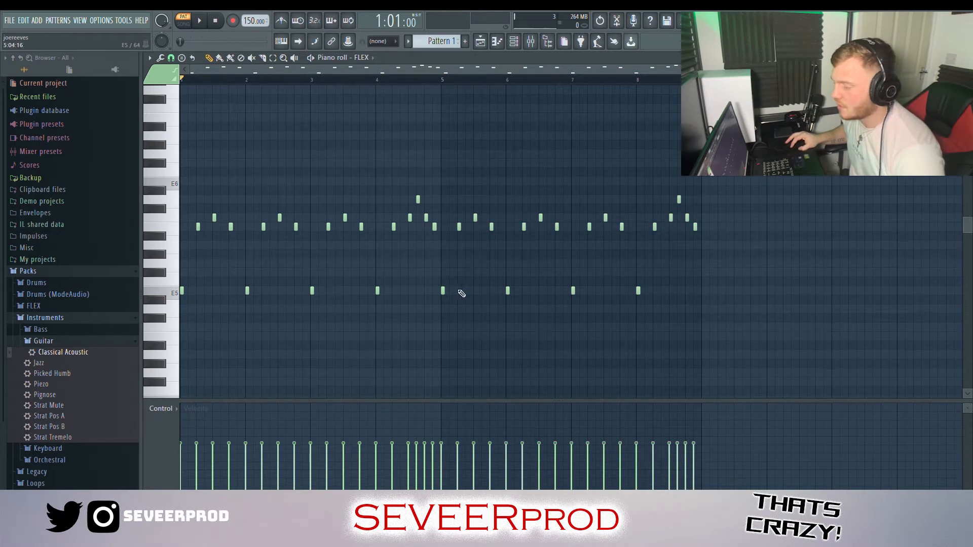
# Step: Lower the four E5 notes in bars 5 to 8 by four semitones to C5
pyautogui.moveTo(702, 304); pyautogui.dragTo(441, 278)
pyautogui.press('Down')
pyautogui.press('Down')
pyautogui.press('Down')
pyautogui.press('Down')
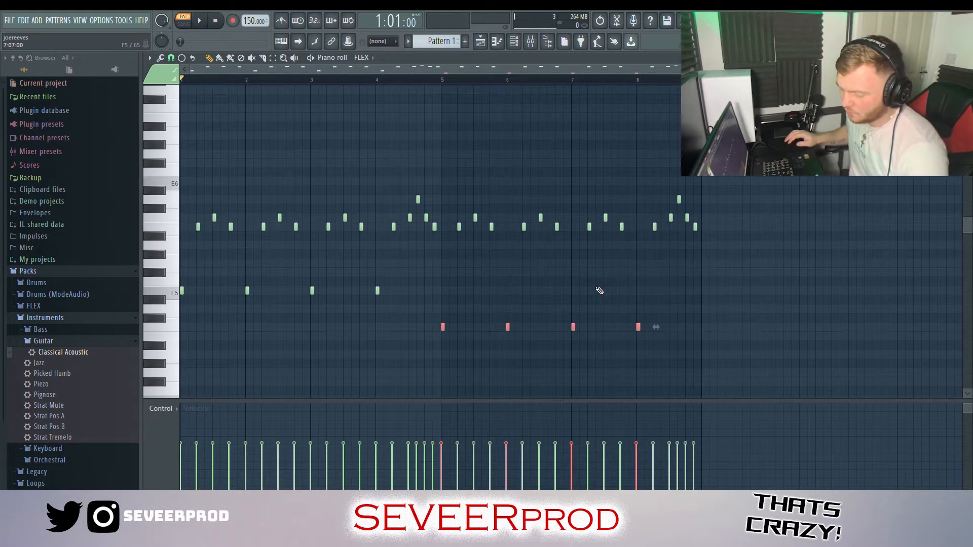
# Step: Lower the C5 notes in bars 7 and 8 one semitone to B4 and play the melody back
pyautogui.moveTo(712, 340); pyautogui.dragTo(567, 314)
pyautogui.press('Down')
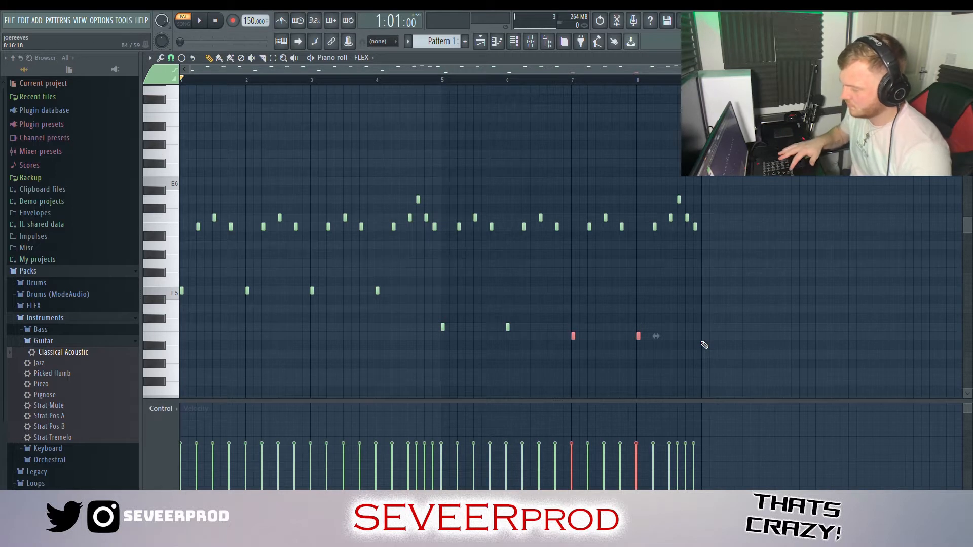
pyautogui.keyDown('ctrl'); pyautogui.click(591, 309); pyautogui.keyUp('ctrl')
pyautogui.press('space')
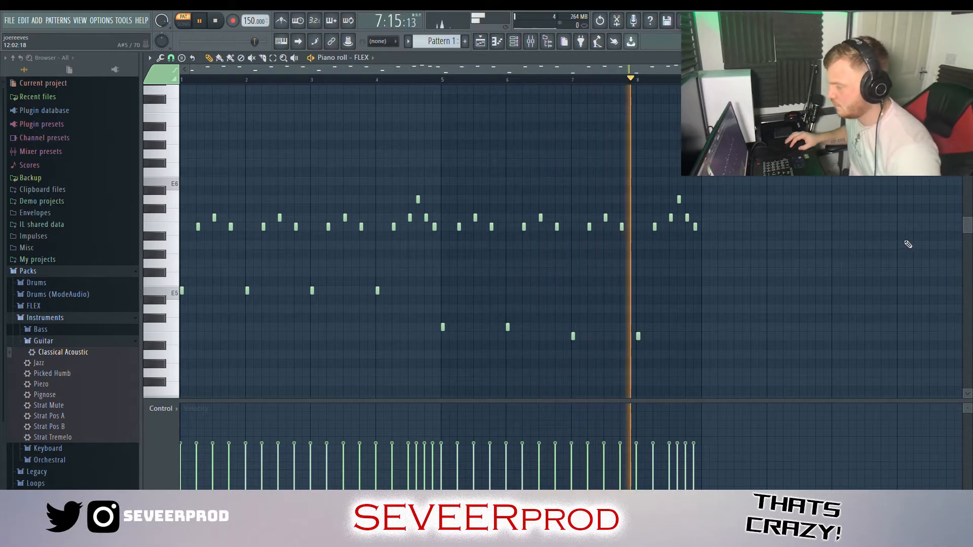
pyautogui.press('space')
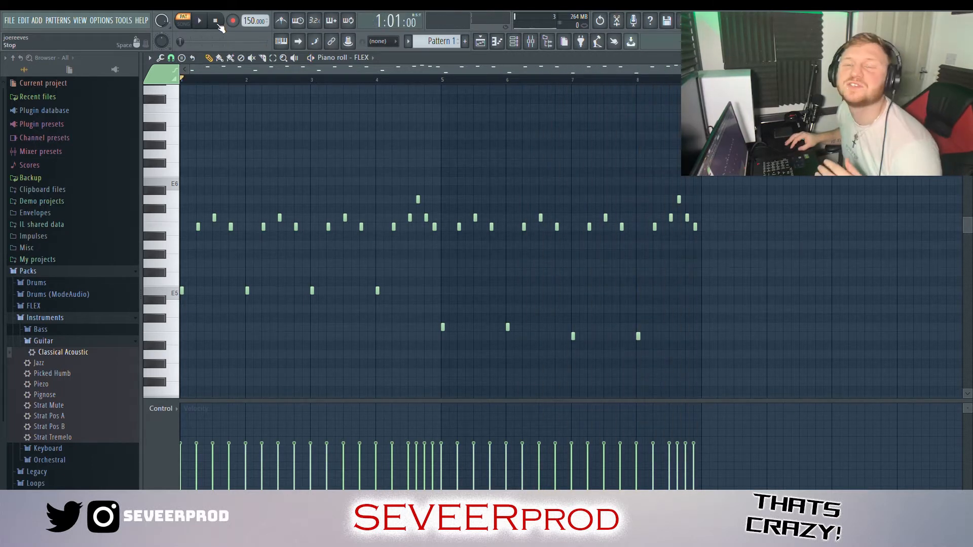
# Step: Choose The Venue preset for Fruity Reeverb 2 on Insert 1 and lower its wet level slightly
pyautogui.click(513, 41)
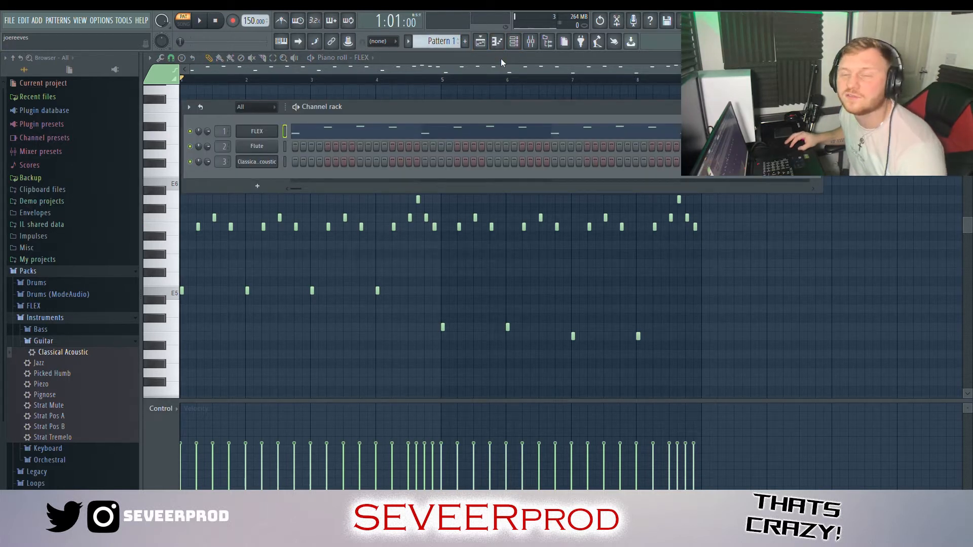
pyautogui.press('F9')
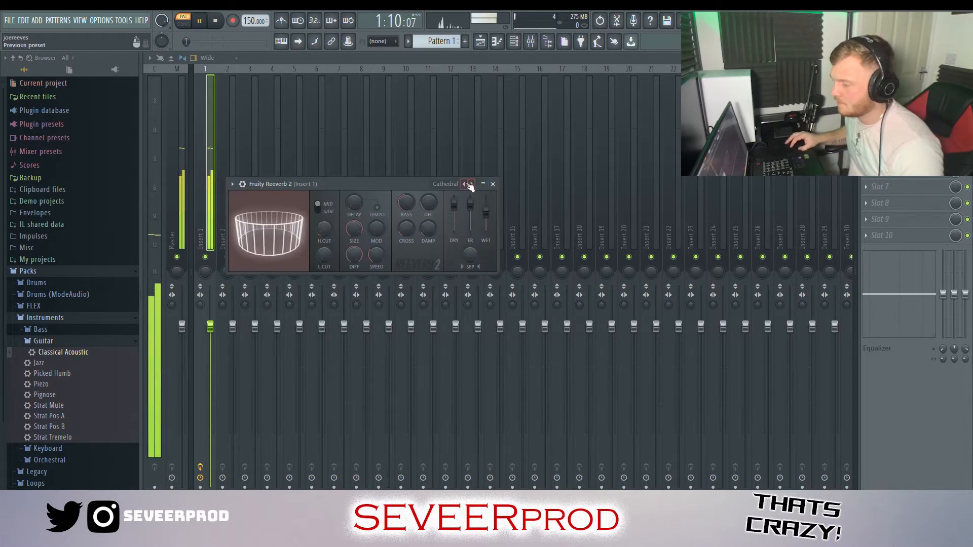
pyautogui.click(464, 184)
pyautogui.moveTo(486, 208); pyautogui.dragTo(487, 215)
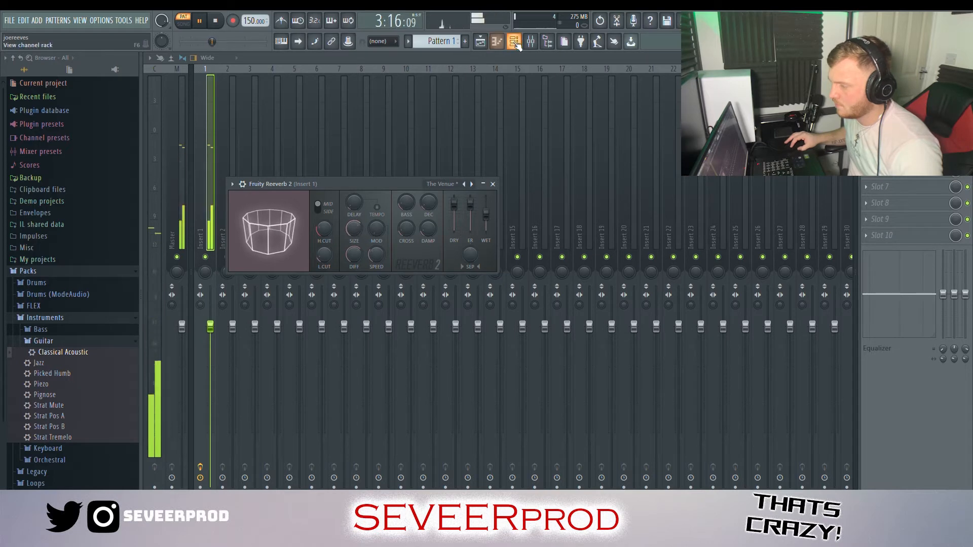
# Step: Stop playback and open the Classical Acoustic channel's piano roll at the first bars
pyautogui.press('F6')
pyautogui.press('space')
pyautogui.press('F5')
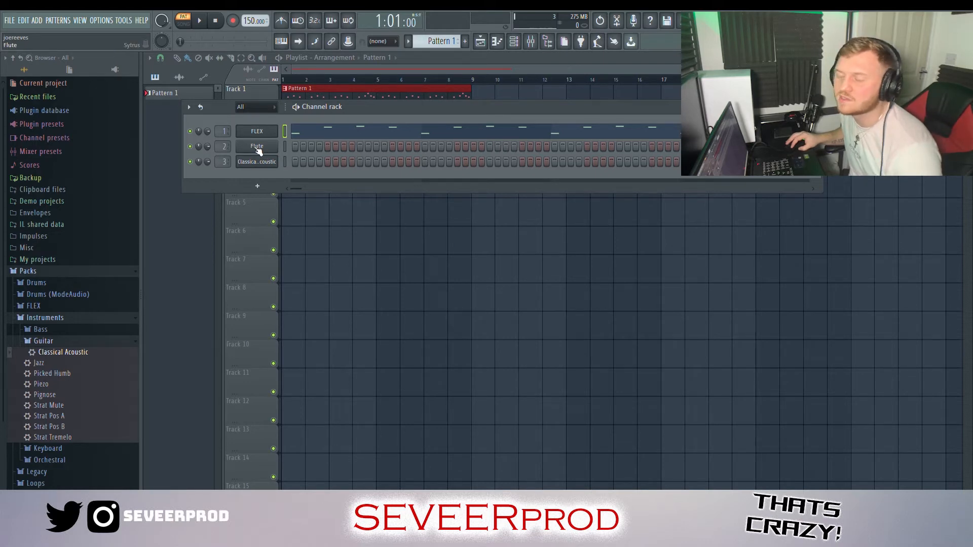
pyautogui.rightClick(267, 161)
pyautogui.click(299, 164)
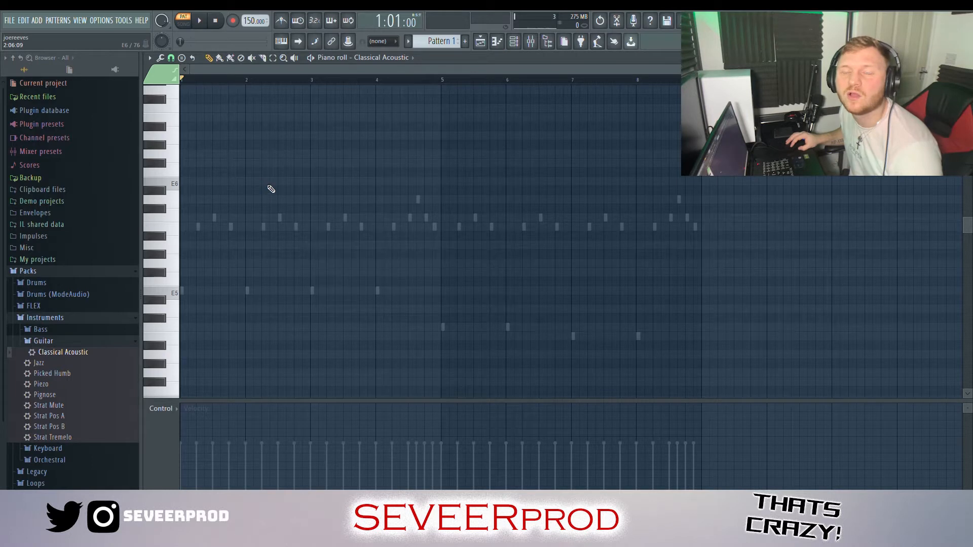
pyautogui.scroll(2, 184, 296)
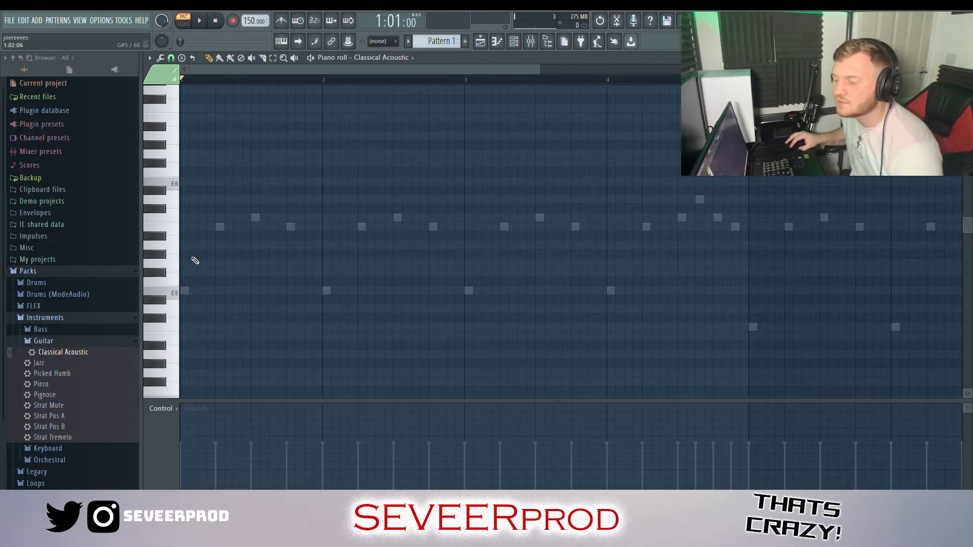
# Step: Draw an E5, G5 and B5 chord at the start of bar 1, stretch it to one bar and play it
pyautogui.click(186, 290)
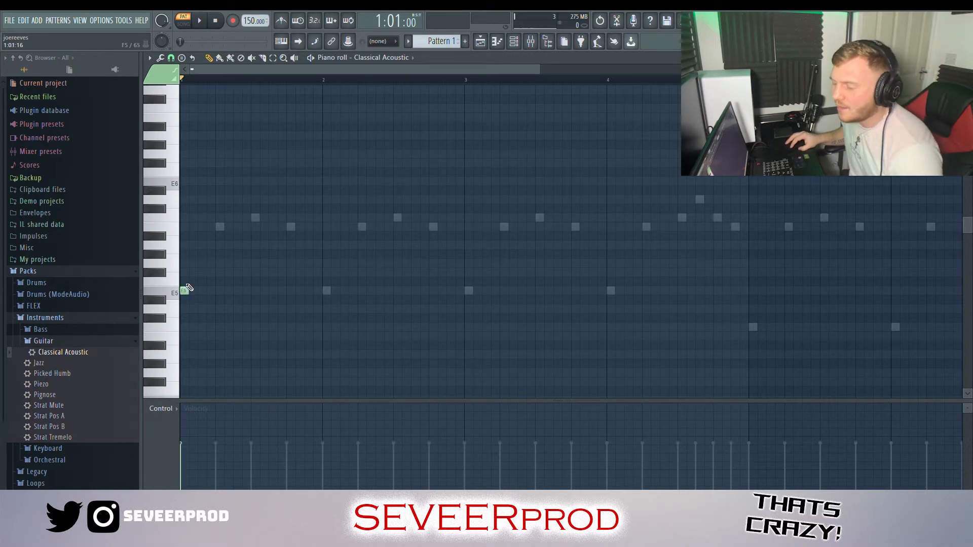
pyautogui.click(186, 263)
pyautogui.click(184, 227)
pyautogui.hotkey('ctrl', 'a')
pyautogui.moveTo(188, 227); pyautogui.dragTo(328, 234)
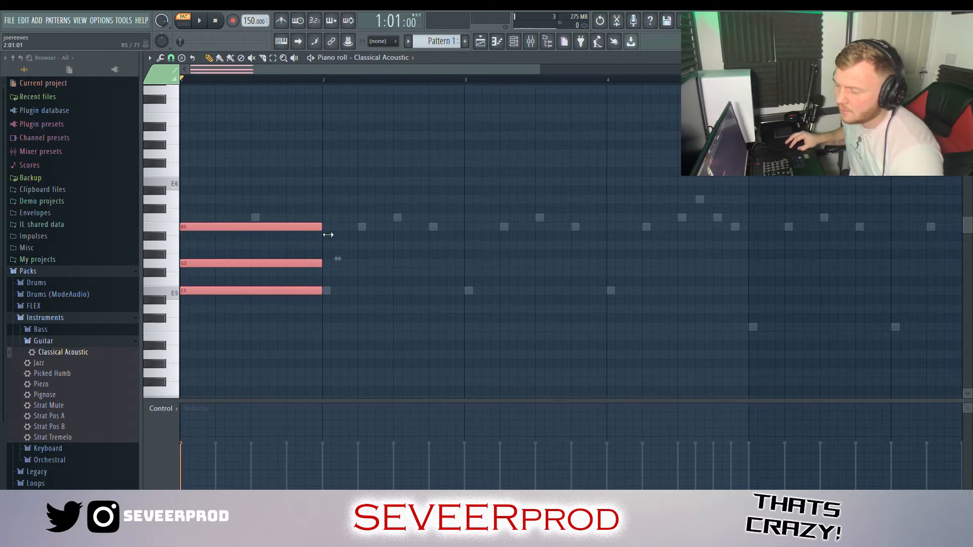
pyautogui.press('space')
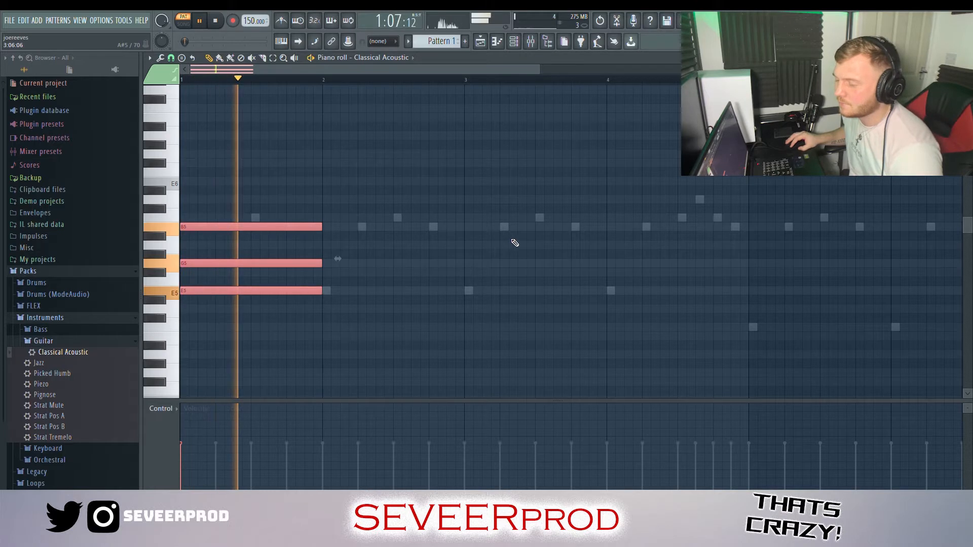
pyautogui.press('space')
pyautogui.press('Delete')
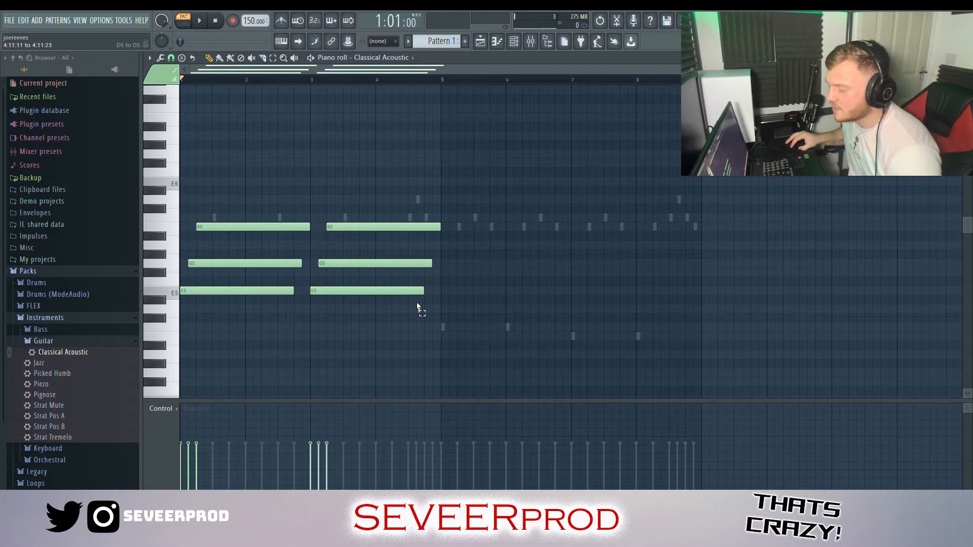
# Step: Copy the staggered guitar chord from bar 3 to bar 5 and lower the copy's E5 note to C5
pyautogui.keyDown('ctrl'); pyautogui.click(389, 293); pyautogui.keyUp('ctrl')
pyautogui.moveTo(389, 293); pyautogui.dragTo(510, 297)
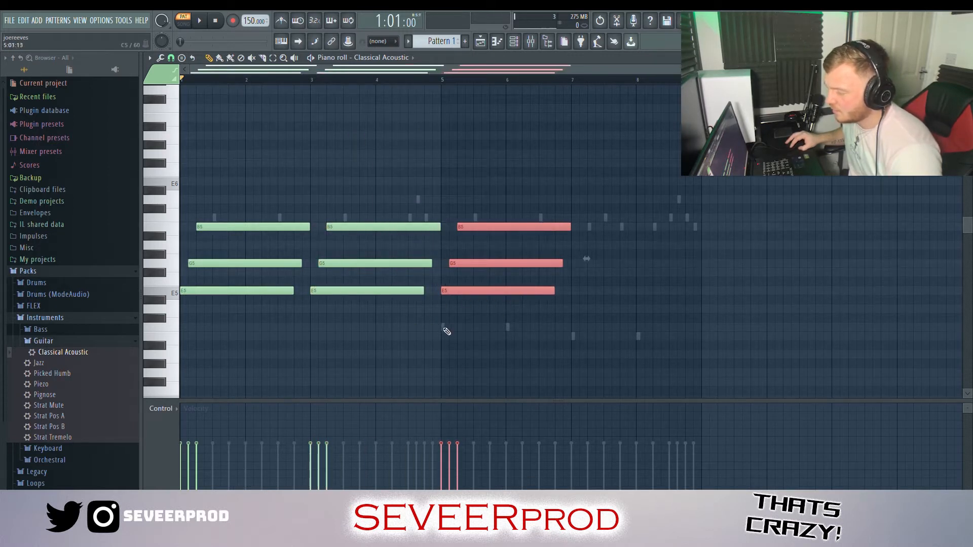
pyautogui.click(462, 290)
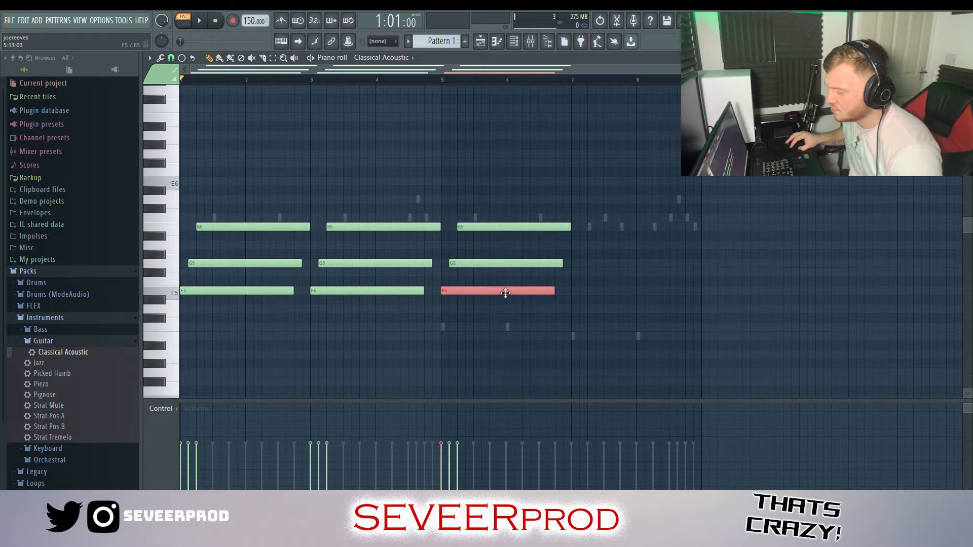
pyautogui.press('Down')
pyautogui.press('Down')
pyautogui.press('Down')
pyautogui.press('Down')
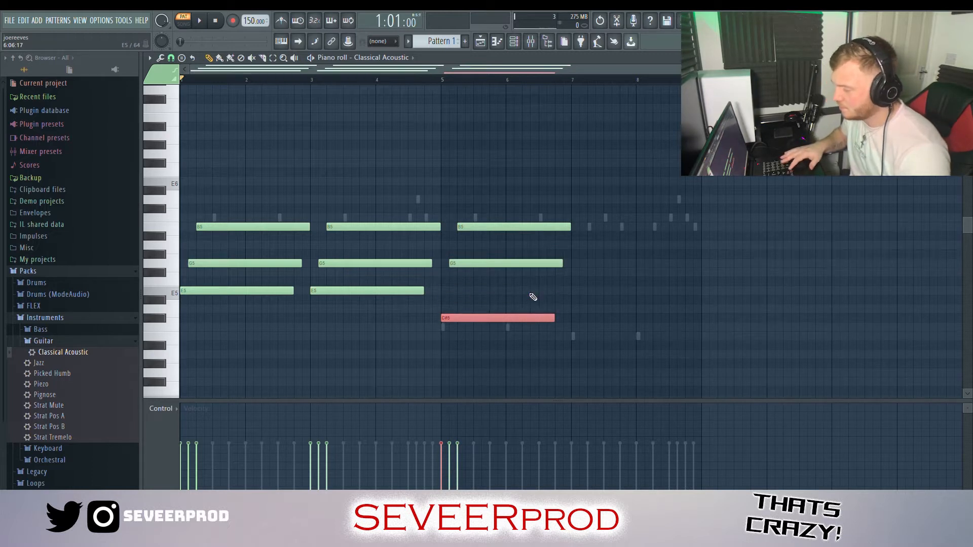
# Step: Copy the bar 5 chord to bar 7, lower the copy's bottom note to B4 and play the chords
pyautogui.moveTo(558, 358); pyautogui.dragTo(492, 205)
pyautogui.moveTo(518, 331); pyautogui.dragTo(645, 337)
pyautogui.click(642, 327)
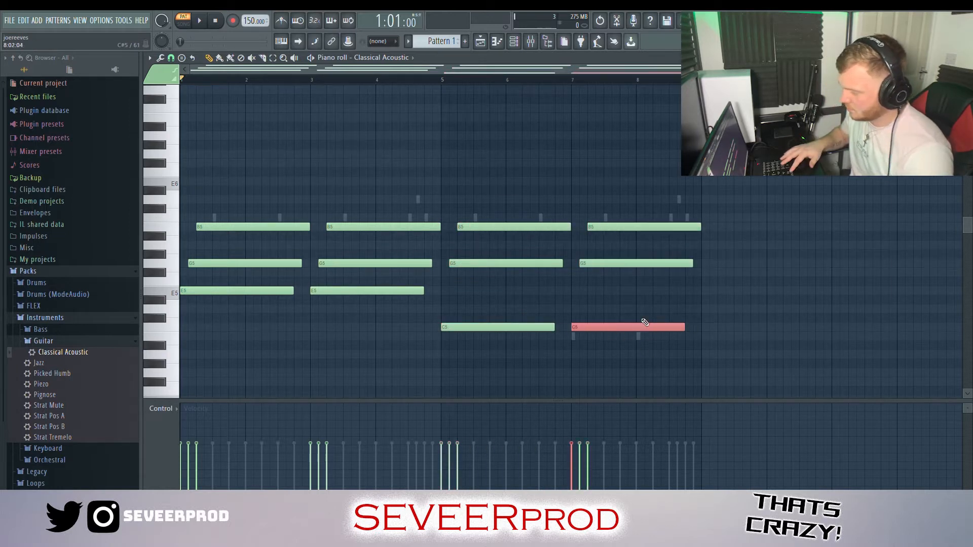
pyautogui.press('Down')
pyautogui.press('Down')
pyautogui.press('Down')
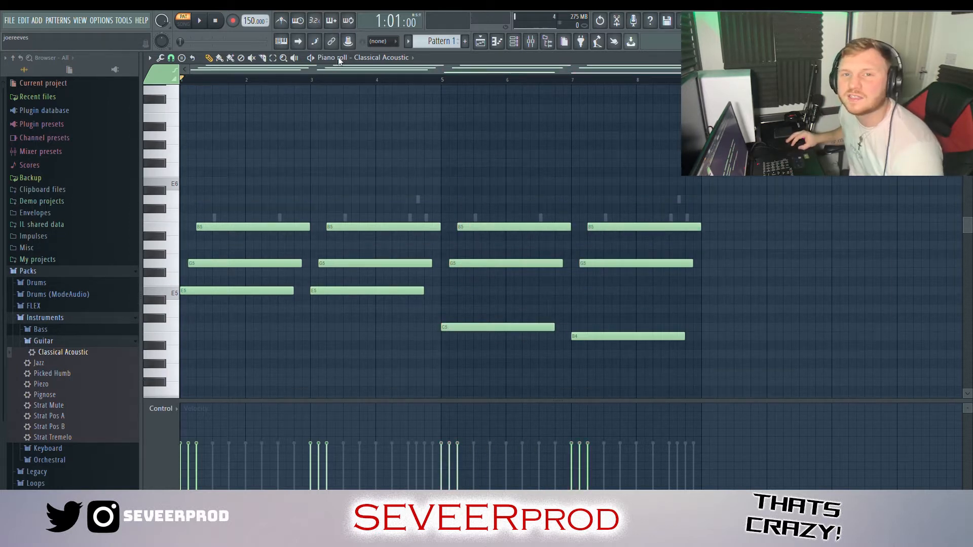
pyautogui.press('space')
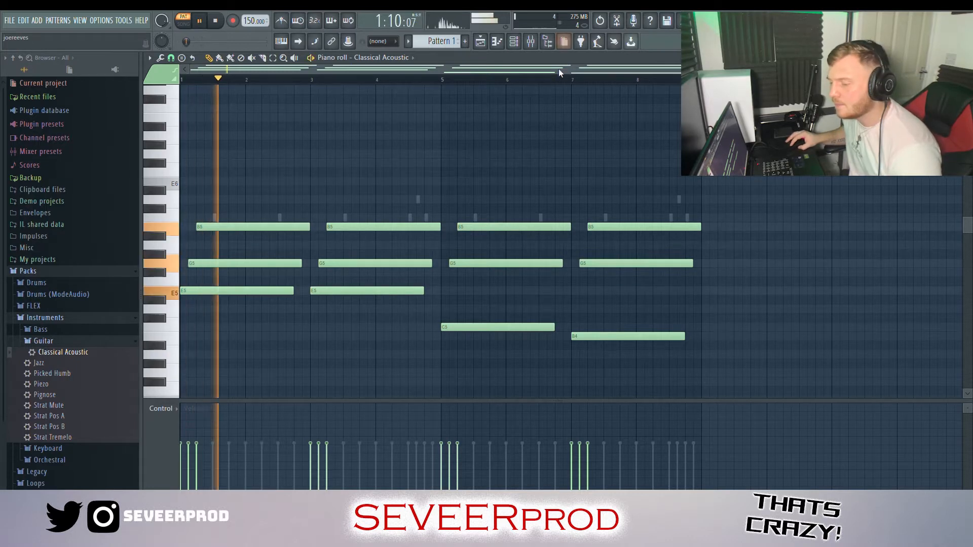
pyautogui.press('space')
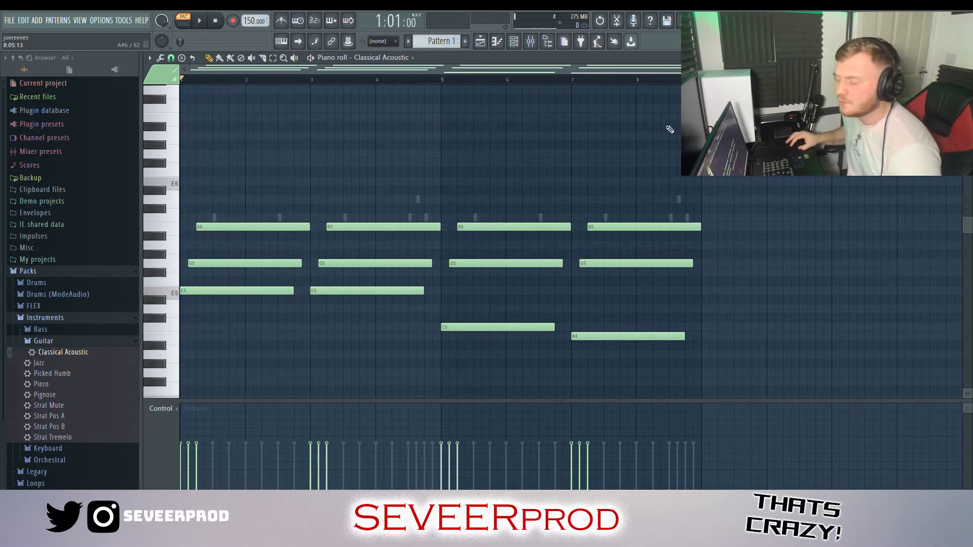
# Step: Transpose all the guitar chords down one octave and play the pattern back
pyautogui.hotkey('ctrl', 'a')
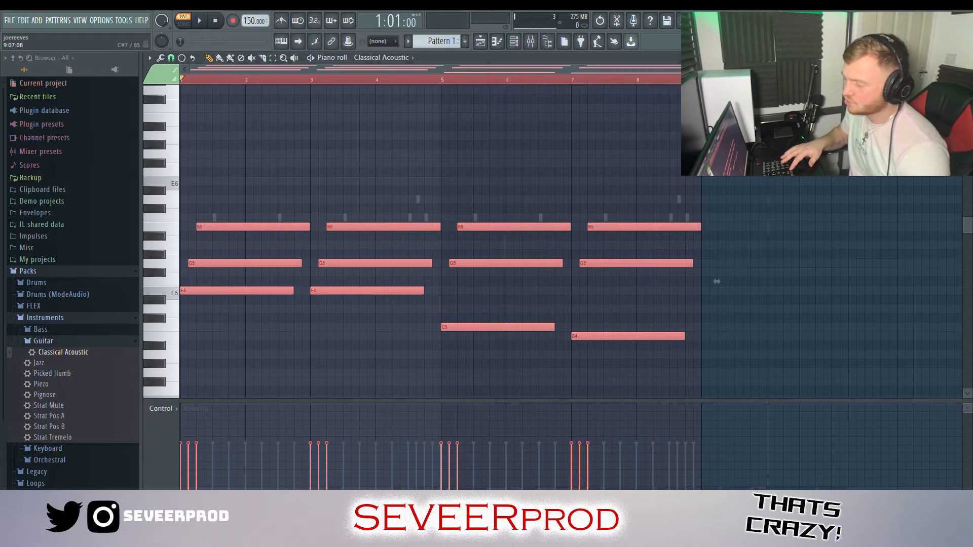
pyautogui.hotkey('ctrl', 'Down')
pyautogui.scroll(-5, 630, 113)
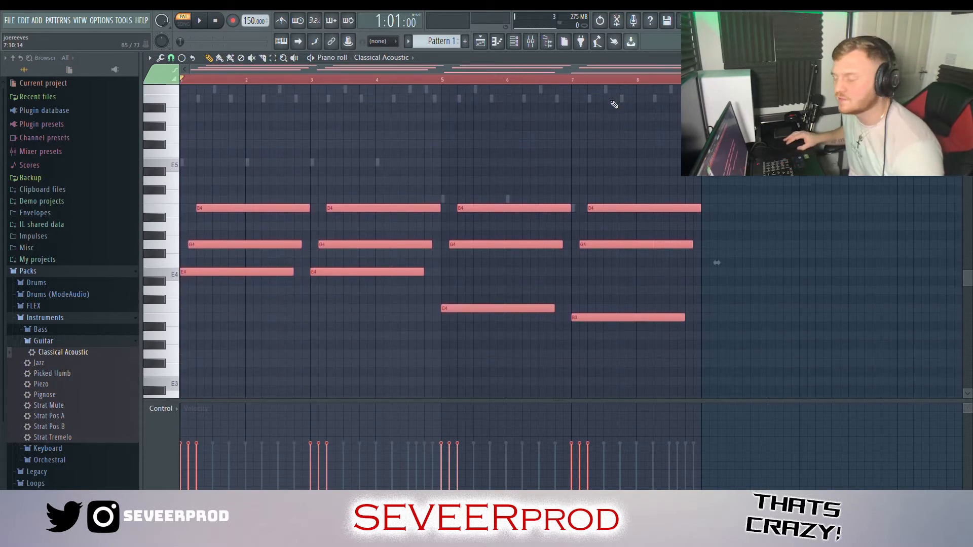
pyautogui.press('space')
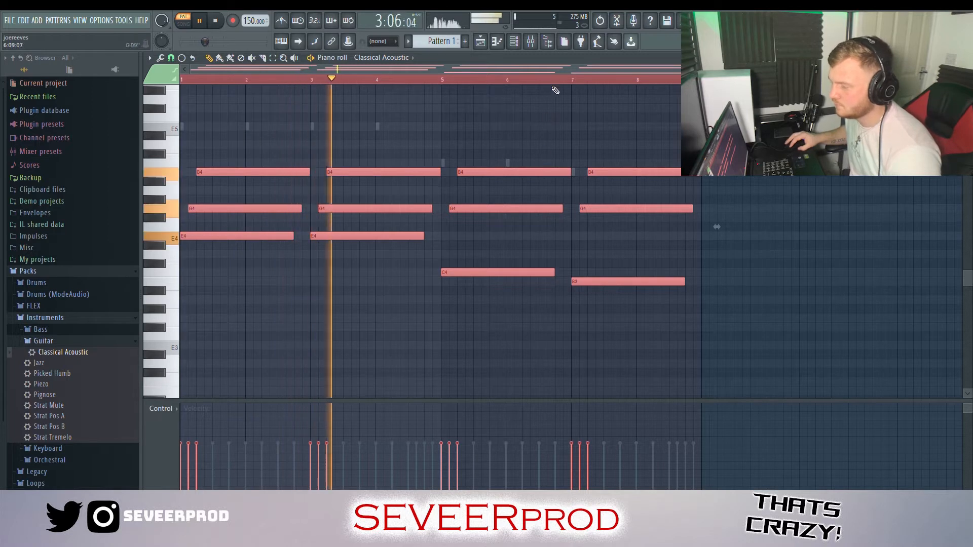
pyautogui.press('space')
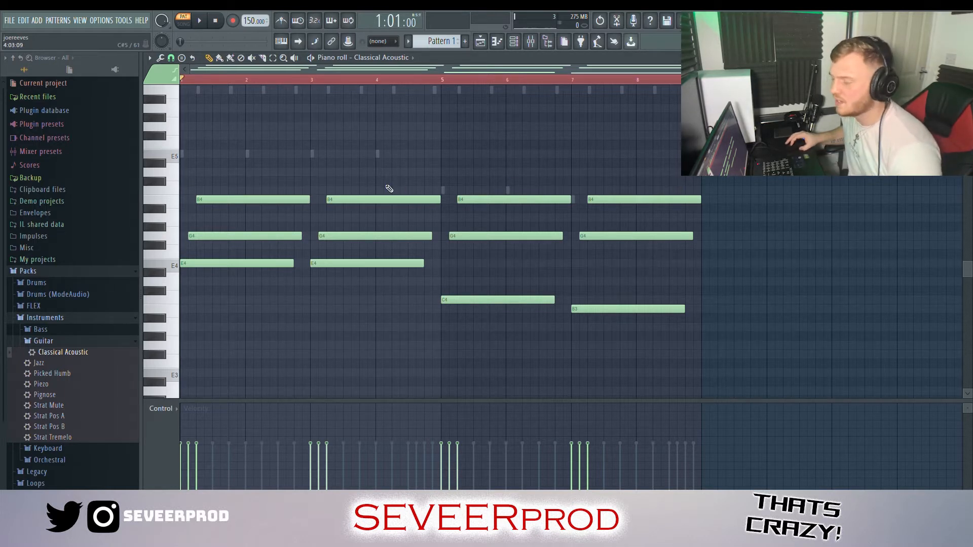
# Step: During playback, add a C5 note in the second half of bar 4 and a D5 note in the second half of bar 8
pyautogui.press('space')
pyautogui.scroll(2, 400, 163)
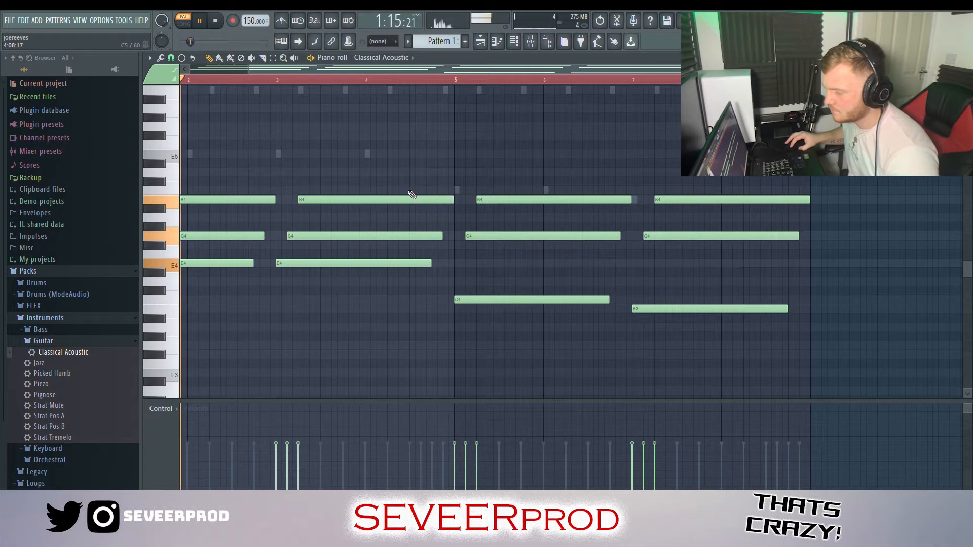
pyautogui.click(410, 190)
pyautogui.moveTo(566, 195); pyautogui.dragTo(459, 200)
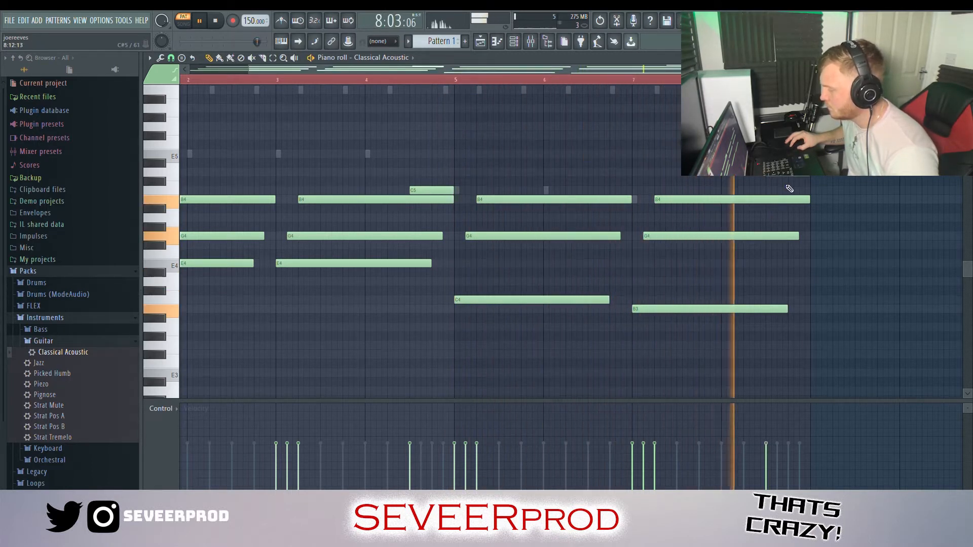
pyautogui.press('space')
# Step: Randomize the velocities of all the Classical Acoustic notes
pyautogui.scroll(-2, 935, 218)
pyautogui.hotkey('ctrl', 'a')
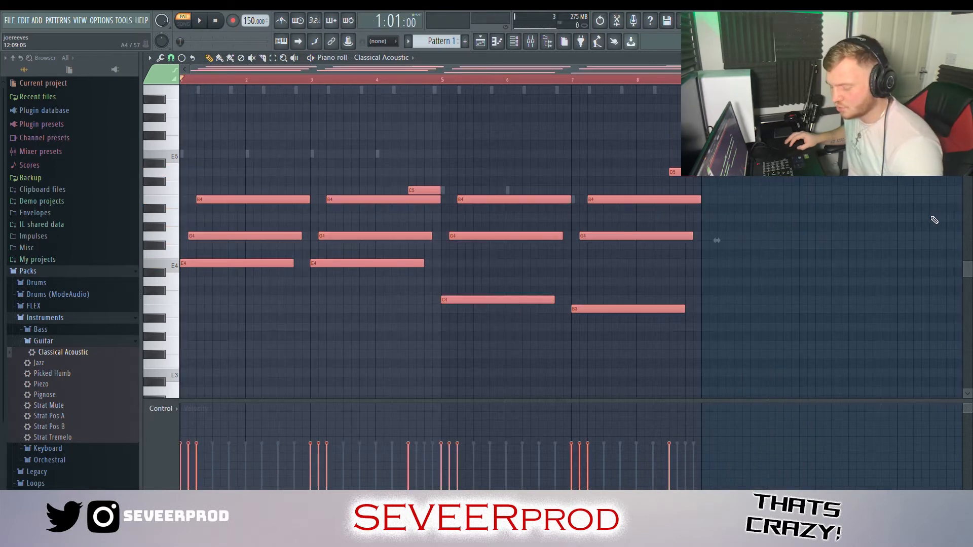
pyautogui.hotkey('alt', 'r')
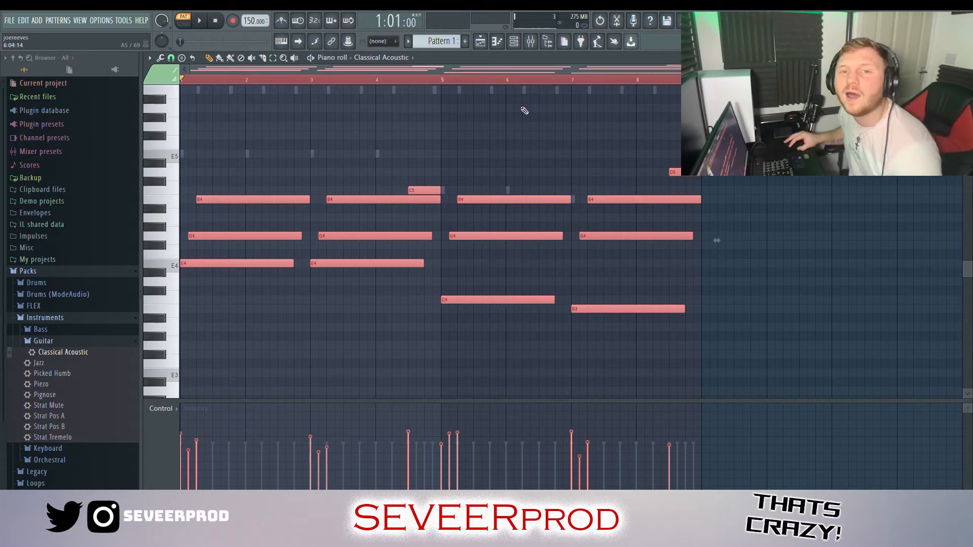
# Step: On Insert 3's Fruity Parametric EQ 2, apply a steep high pass, dip band 4 slightly and set band 7 to a Steep 8 low pass
pyautogui.click(529, 42)
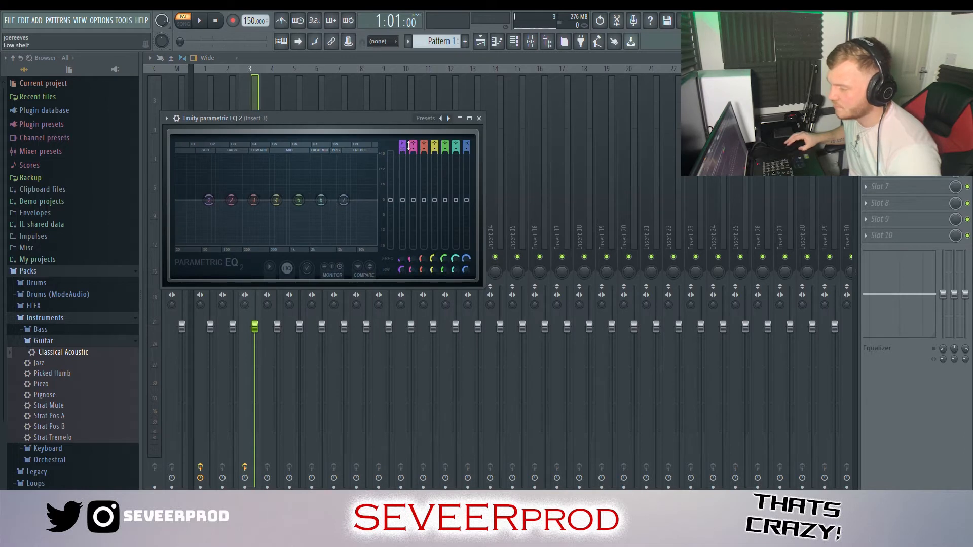
pyautogui.moveTo(406, 146); pyautogui.dragTo(406, 137)
pyautogui.press('space')
pyautogui.moveTo(209, 199); pyautogui.dragTo(282, 205)
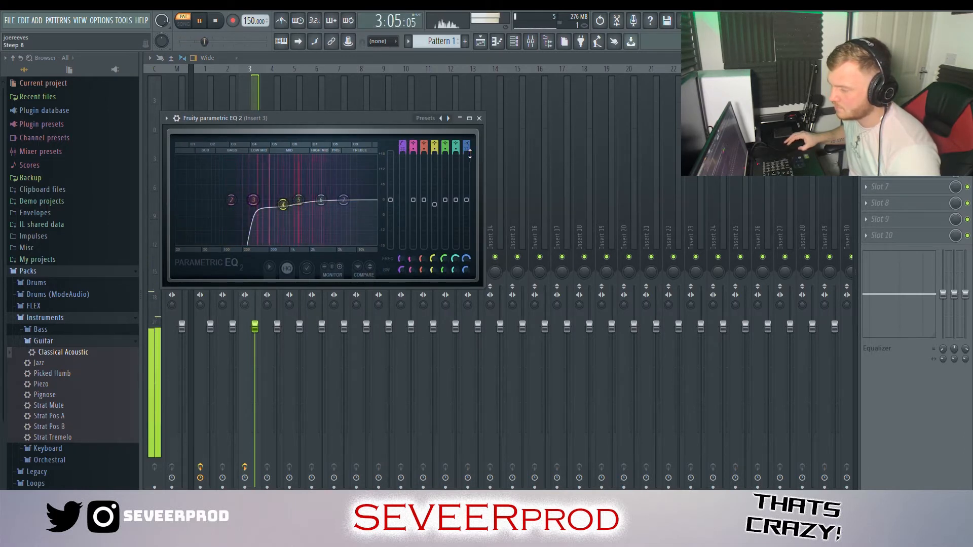
pyautogui.moveTo(470, 153); pyautogui.dragTo(470, 141)
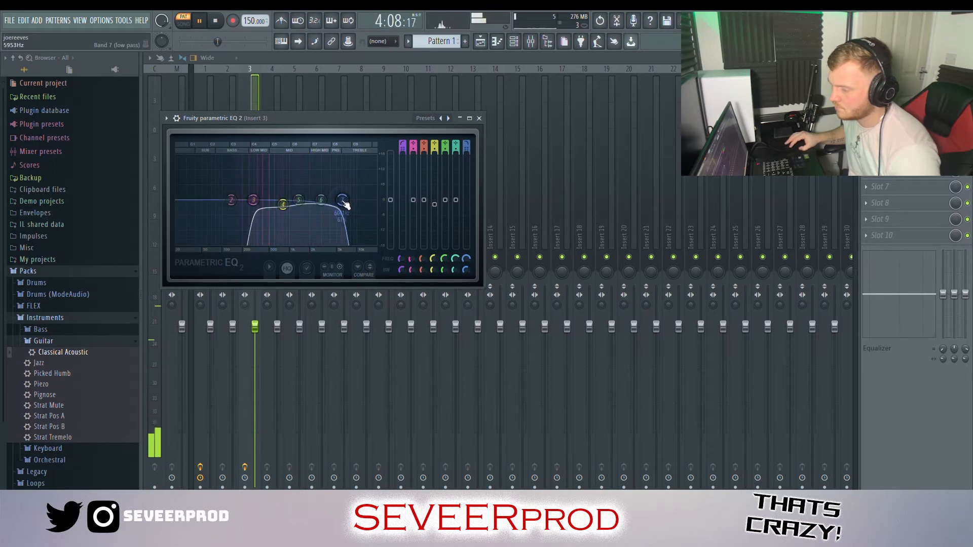
# Step: On Insert 3's Fruity Parametric EQ 2, raise band 5 slightly and move it a little higher in frequency
pyautogui.moveTo(299, 199); pyautogui.dragTo(311, 194)
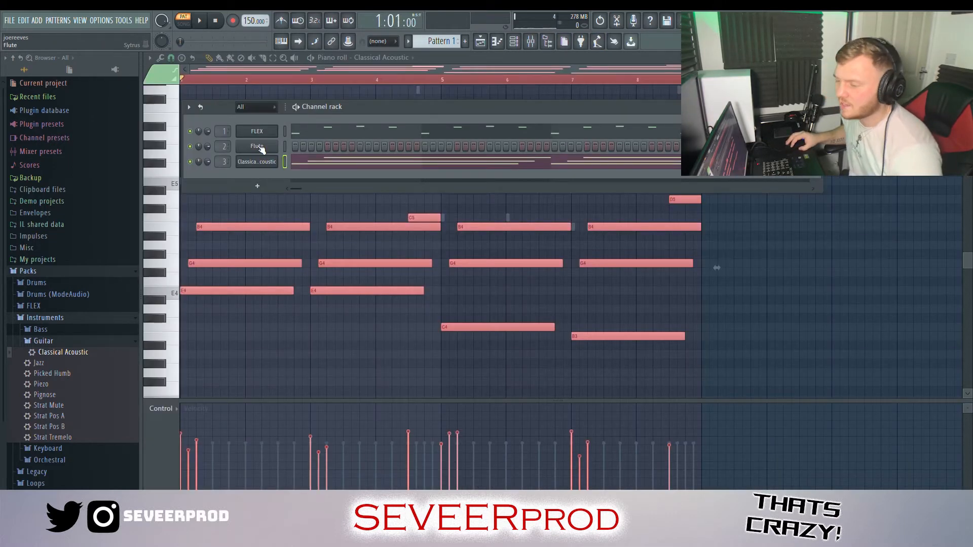
# Step: Write an eight-bar Flute melody of E5, G5, A5, G5, F#5, B5, G5, A5, G5, F#5 and play it back
pyautogui.click(286, 146)
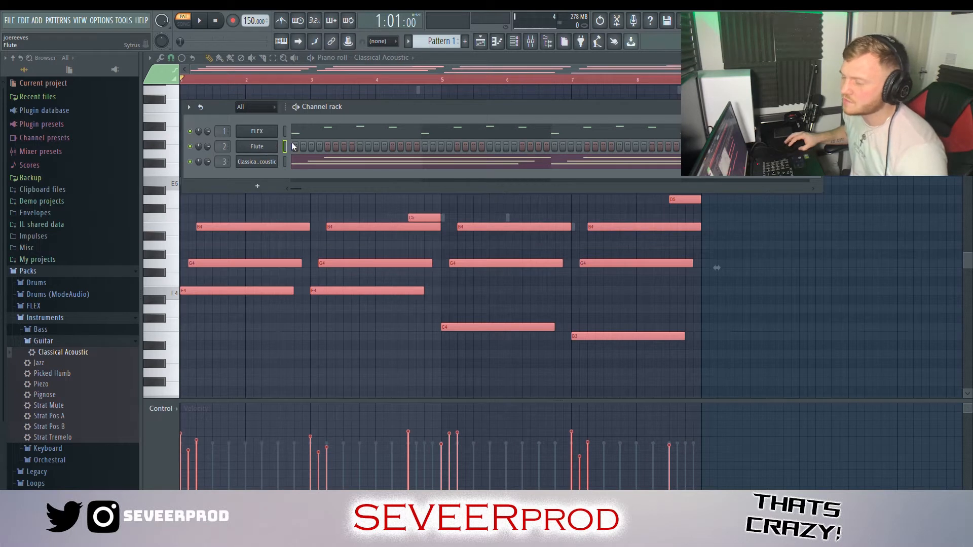
pyautogui.press('F7')
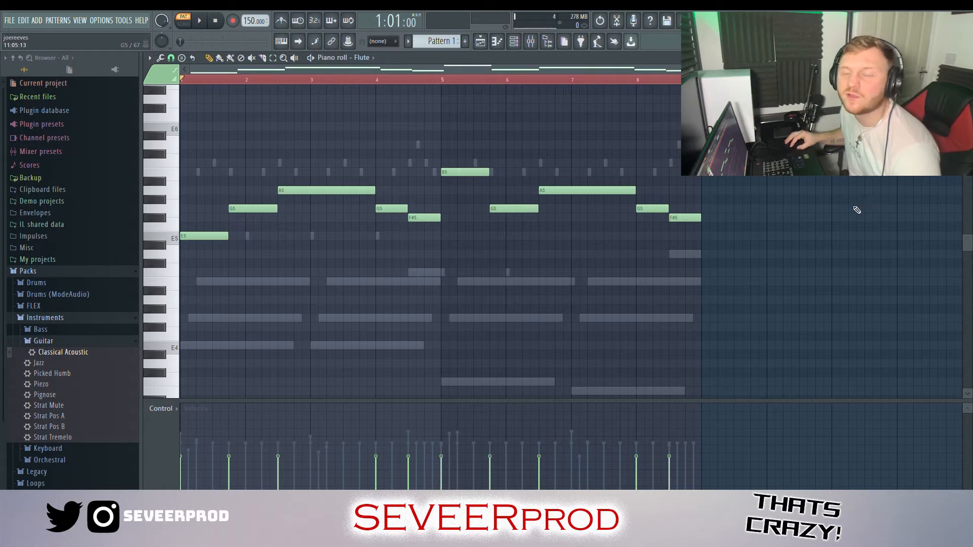
pyautogui.press('space')
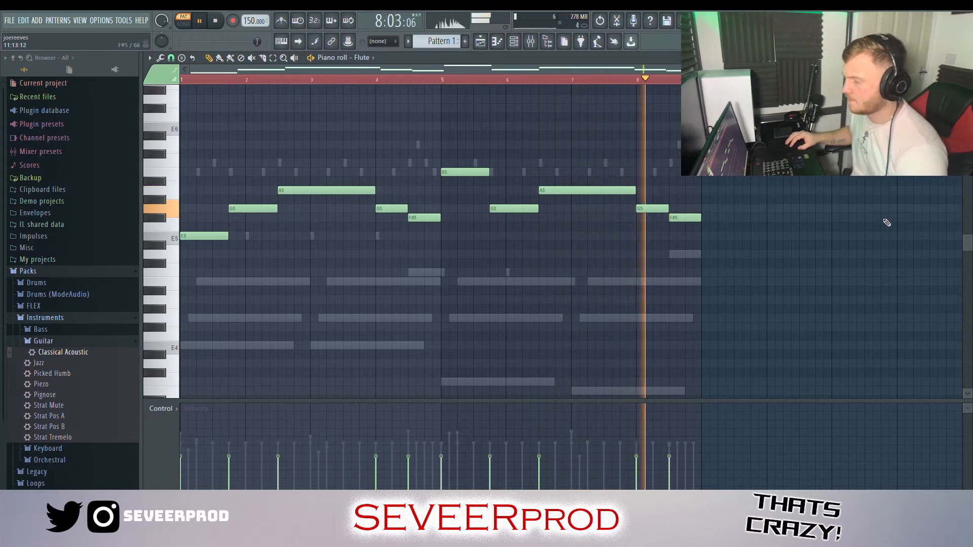
# Step: On Insert 2's Fruity Parametric EQ 2, apply a steep high pass, dip band 5 and adjust band 7's type and frequency
pyautogui.press('F9')
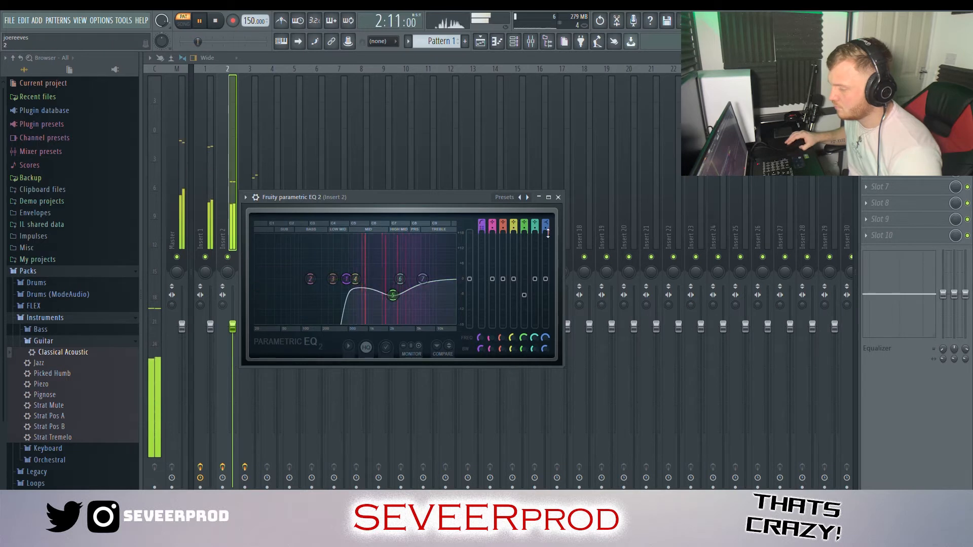
pyautogui.scroll(-2, 423, 280)
pyautogui.moveTo(424, 280); pyautogui.dragTo(415, 280)
pyautogui.click(558, 198)
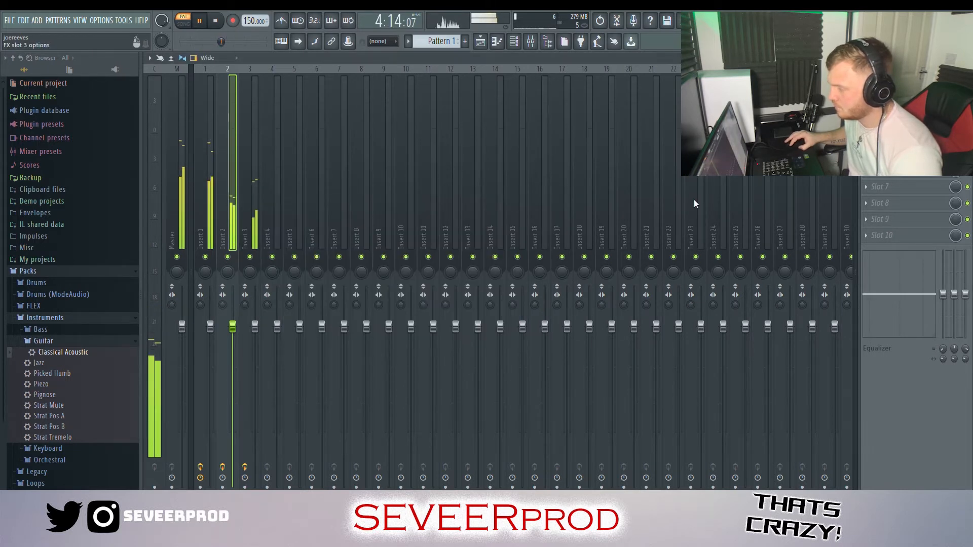
# Step: Add Fruity Reeverb 2 with the Cathedral preset to Insert 2, increase its size and slightly lower the wet level
pyautogui.click(611, 271)
pyautogui.click(390, 105)
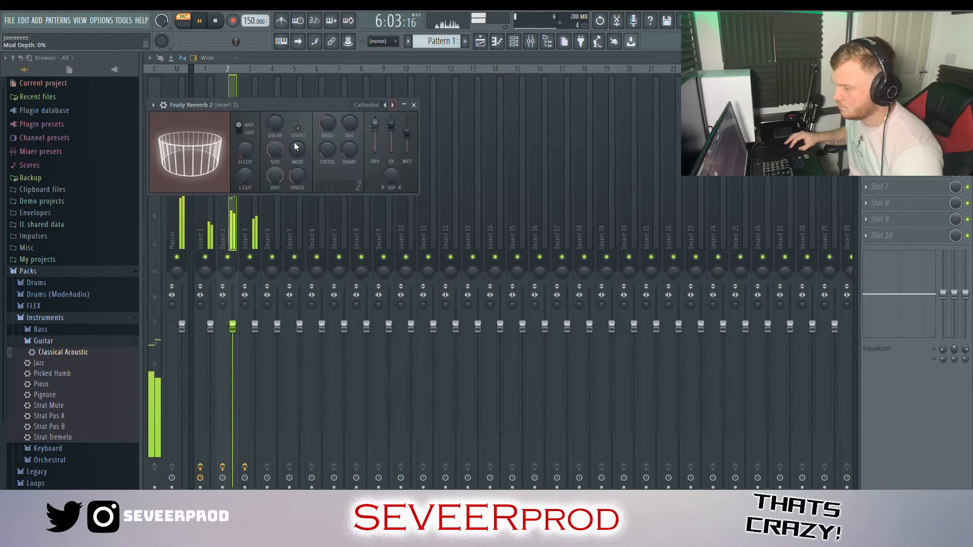
pyautogui.moveTo(279, 151); pyautogui.dragTo(281, 141)
pyautogui.moveTo(407, 131); pyautogui.dragTo(407, 133)
pyautogui.click(497, 44)
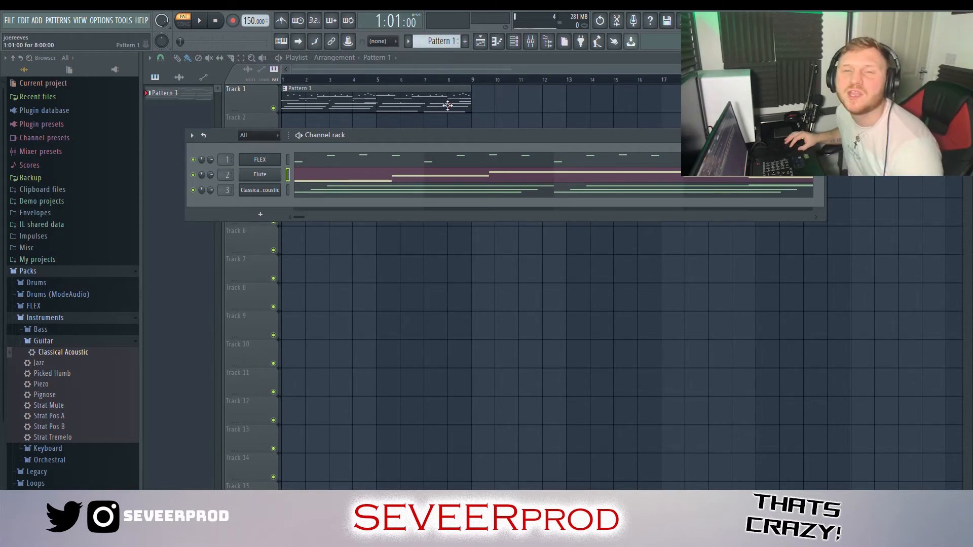
# Step: Load Primate Hat from the !xSEVEER GO2 HATS folder into a new channel and fill every second step
pyautogui.click(83, 340)
pyautogui.click(59, 345)
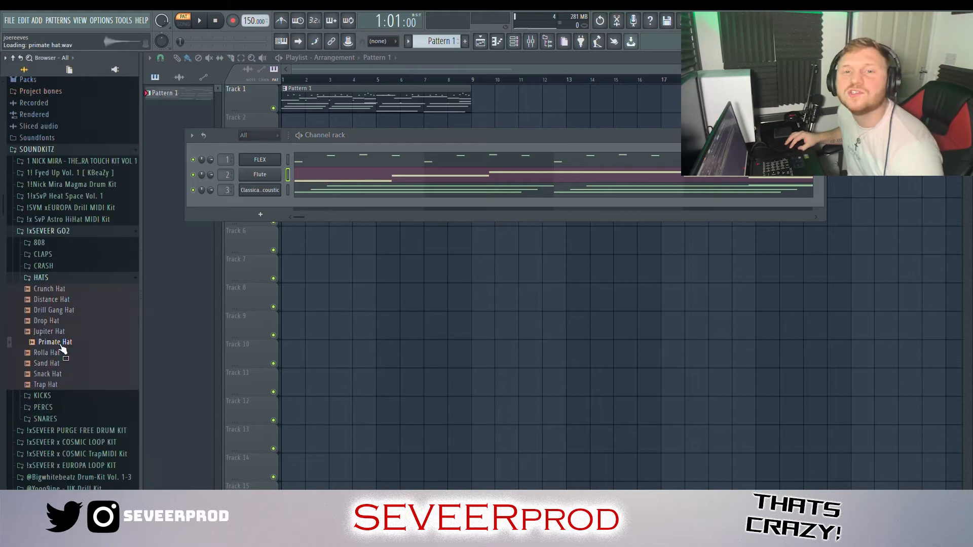
pyautogui.moveTo(62, 350); pyautogui.dragTo(235, 210)
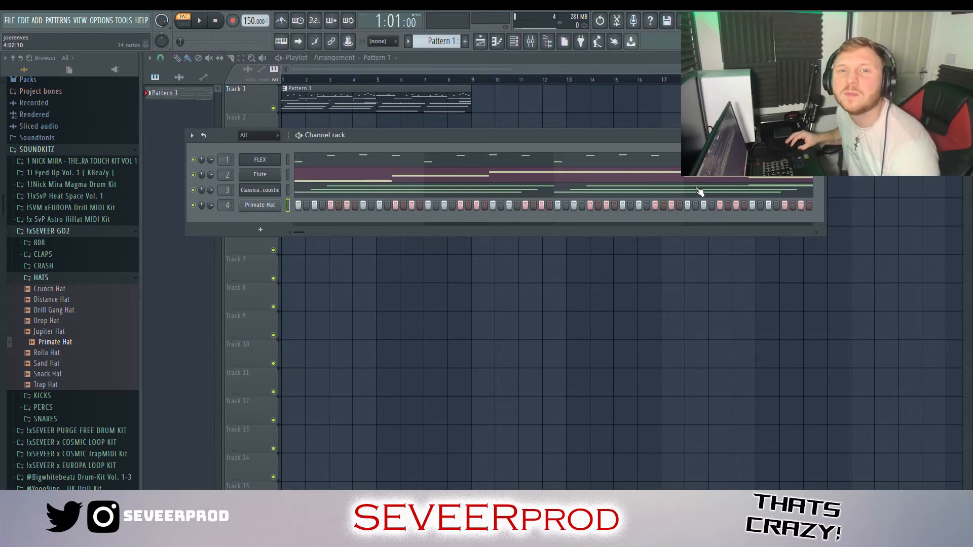
# Step: During playback, add extra Primate Hat hits between the regular ones, including in bar 2 and at the end of bar 4
pyautogui.press('space')
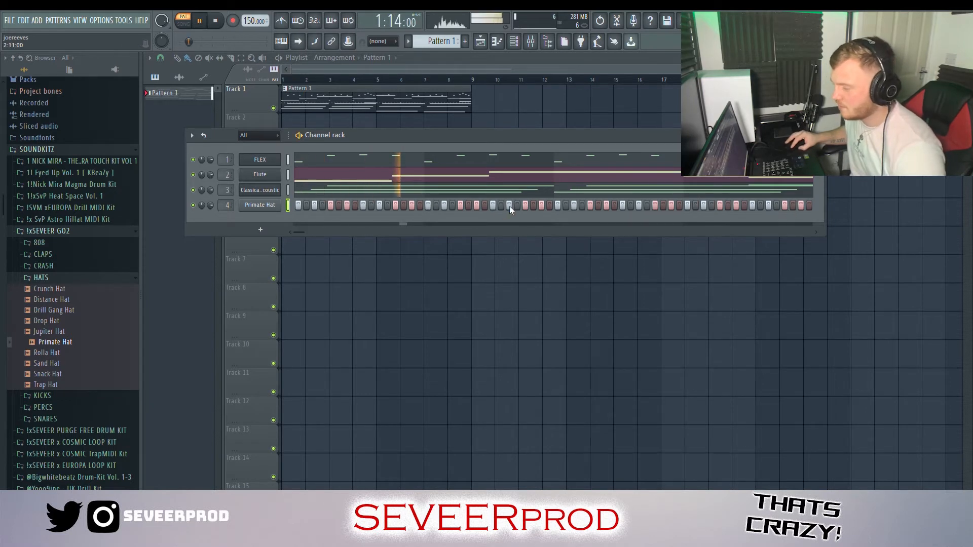
pyautogui.click(468, 208)
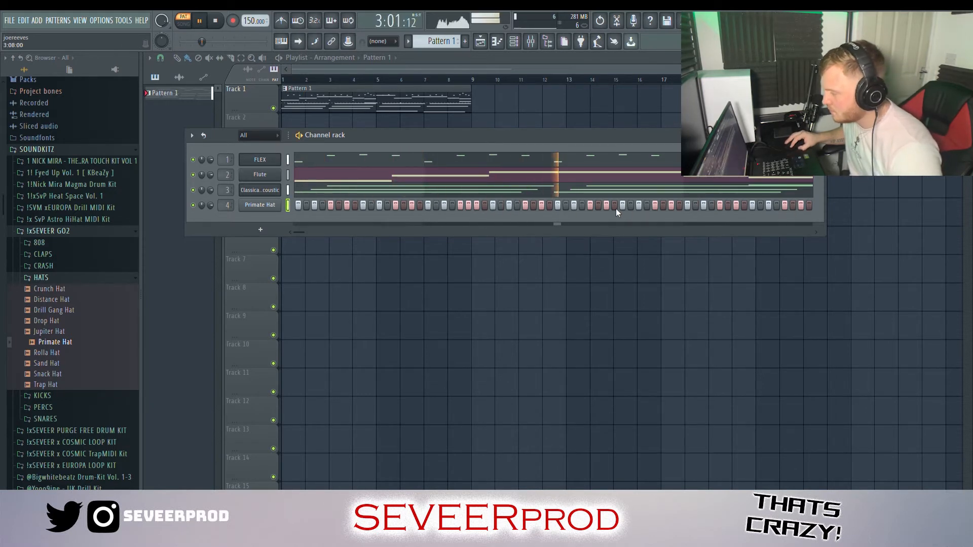
pyautogui.click(793, 205)
pyautogui.click(809, 205)
# Step: Duplicate the four-bar Primate Hat pattern into bars 5 to 8 in the piano roll and listen to it
pyautogui.press('F7')
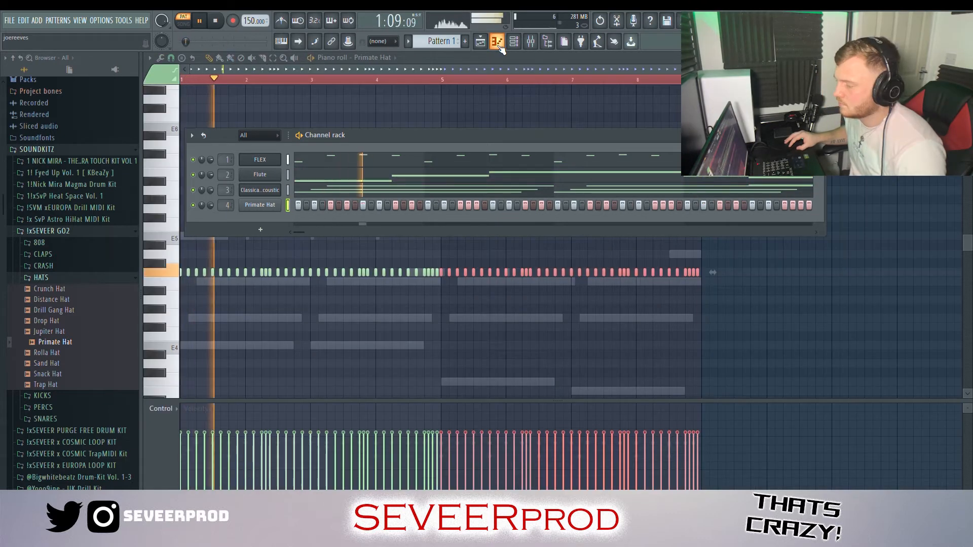
pyautogui.click(497, 41)
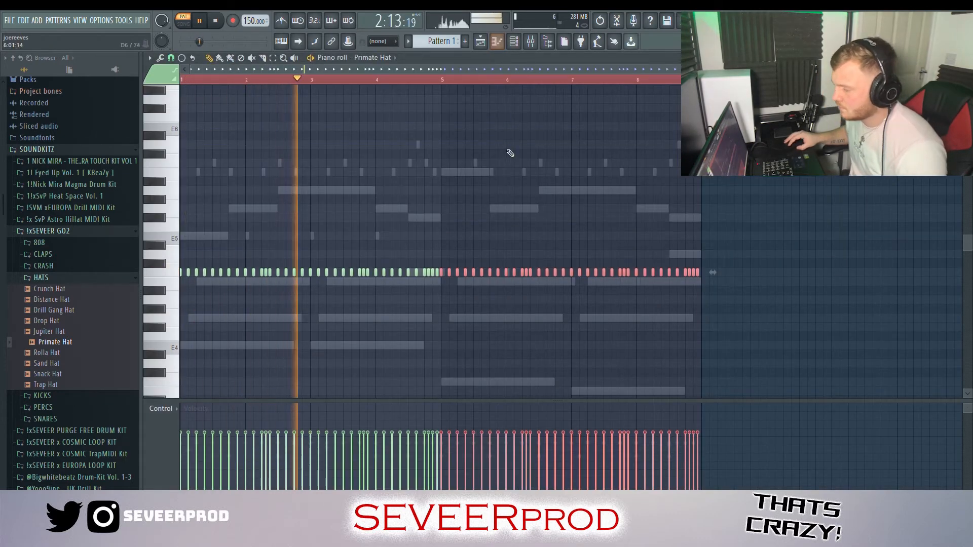
pyautogui.scroll(1, 496, 199)
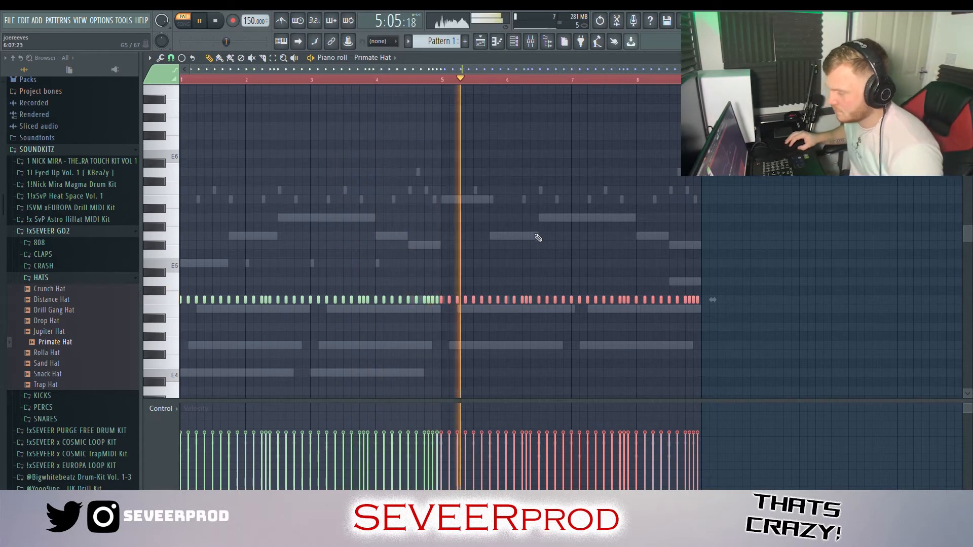
pyautogui.scroll(-1, 539, 262)
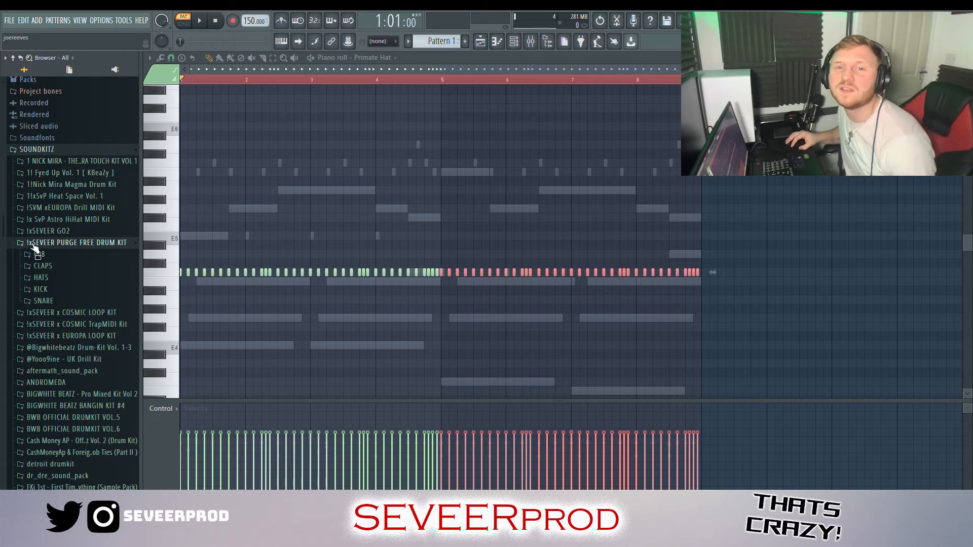
# Step: Load SvP Bow Clap from the !xSEVEER PURGE FREE DRUM KIT, place it on beat three of every bar and play the pattern
pyautogui.click(57, 270)
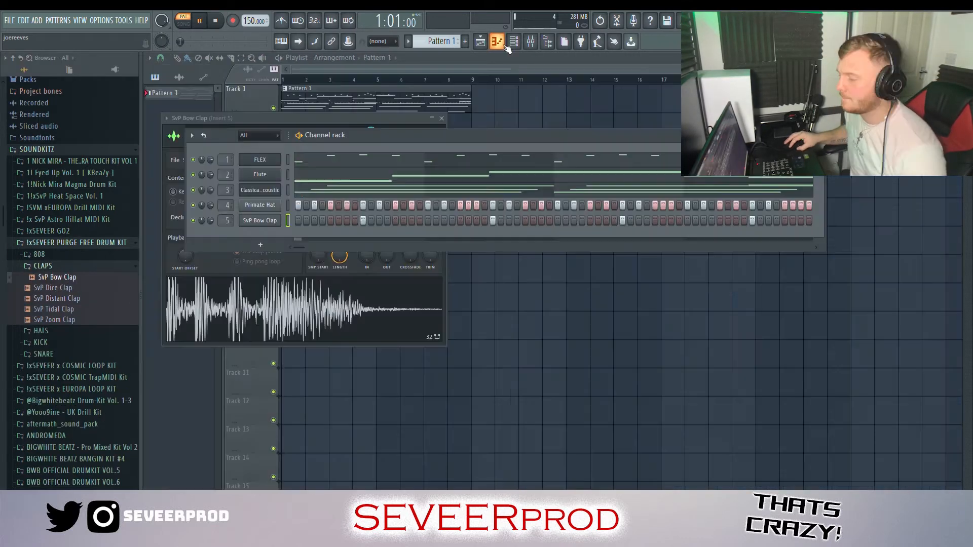
pyautogui.press('space')
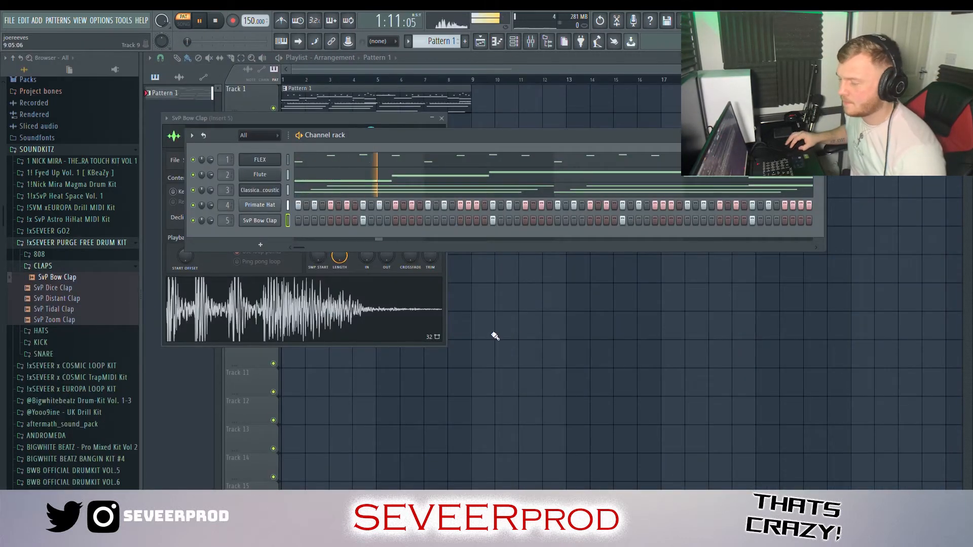
pyautogui.click(130, 267)
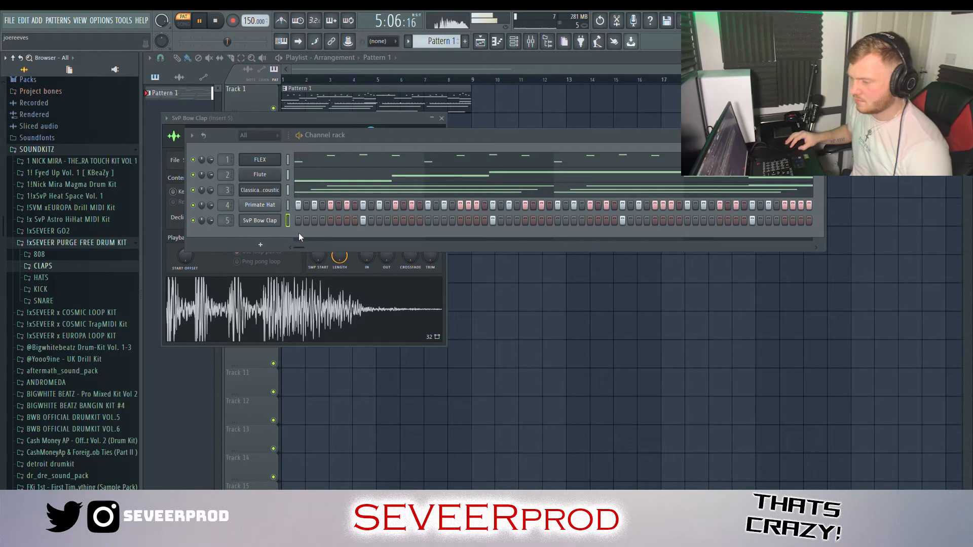
pyautogui.click(61, 266)
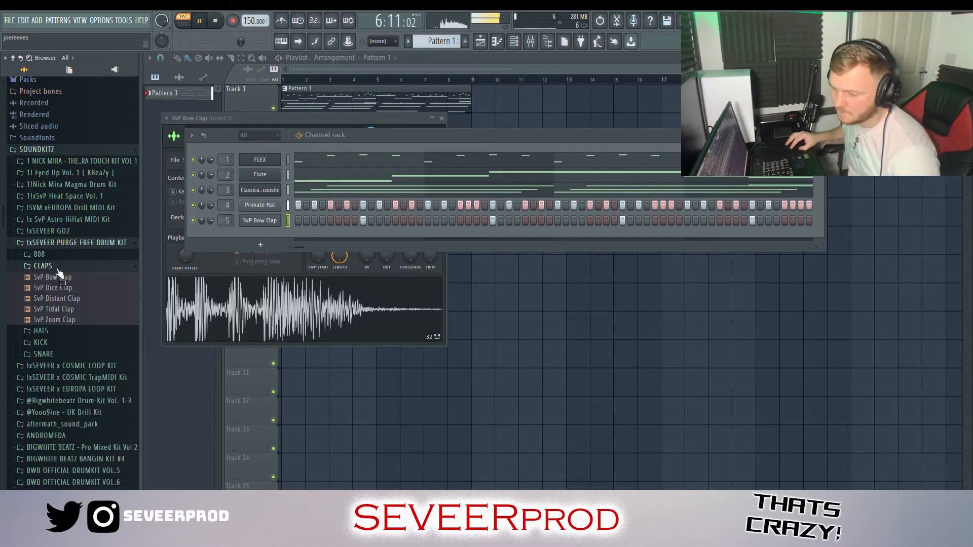
pyautogui.click(57, 268)
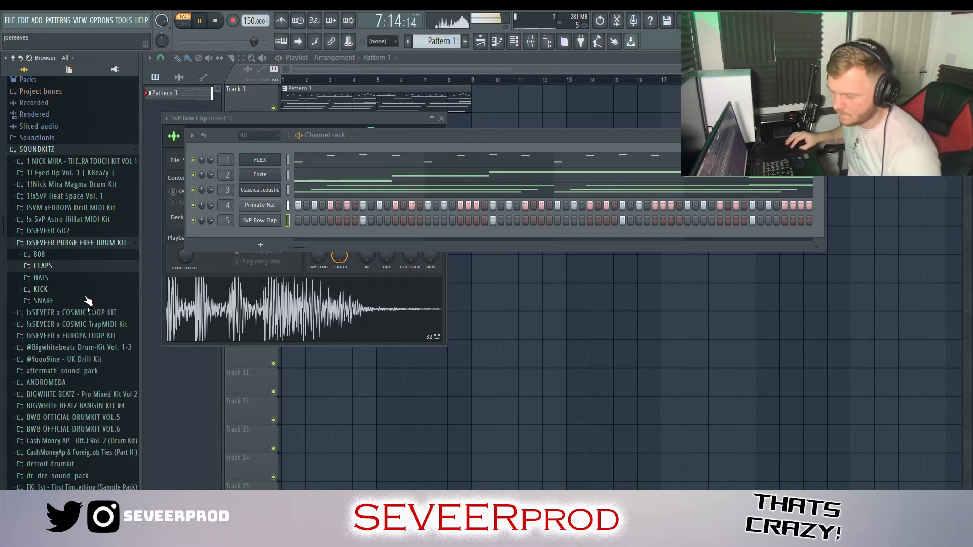
pyautogui.press('space')
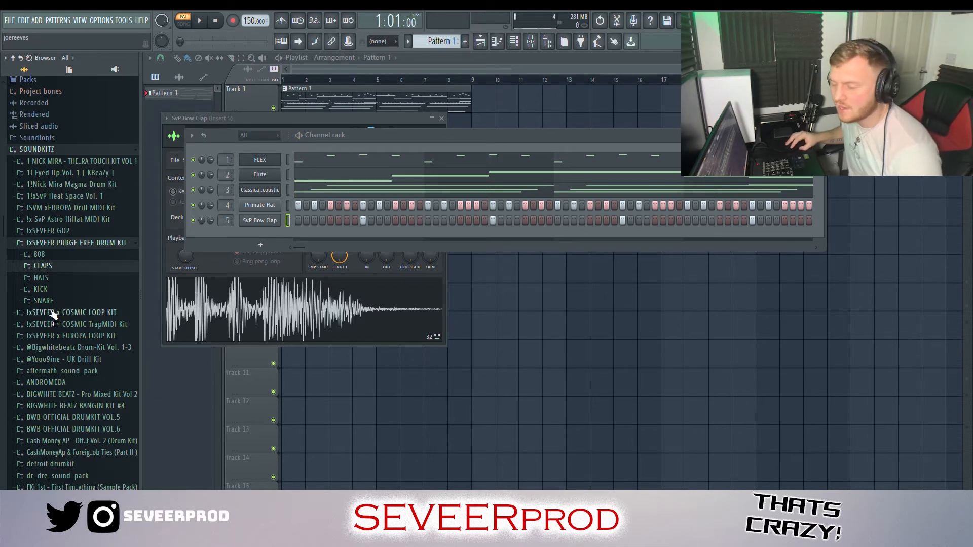
# Step: Load SvP Gulag Snare from the SNARE folder and place hits on steps 3, 47, 51 and 63
pyautogui.moveTo(53, 313); pyautogui.dragTo(384, 247)
pyautogui.press('space')
pyautogui.click(671, 236)
pyautogui.click(703, 236)
pyautogui.click(800, 236)
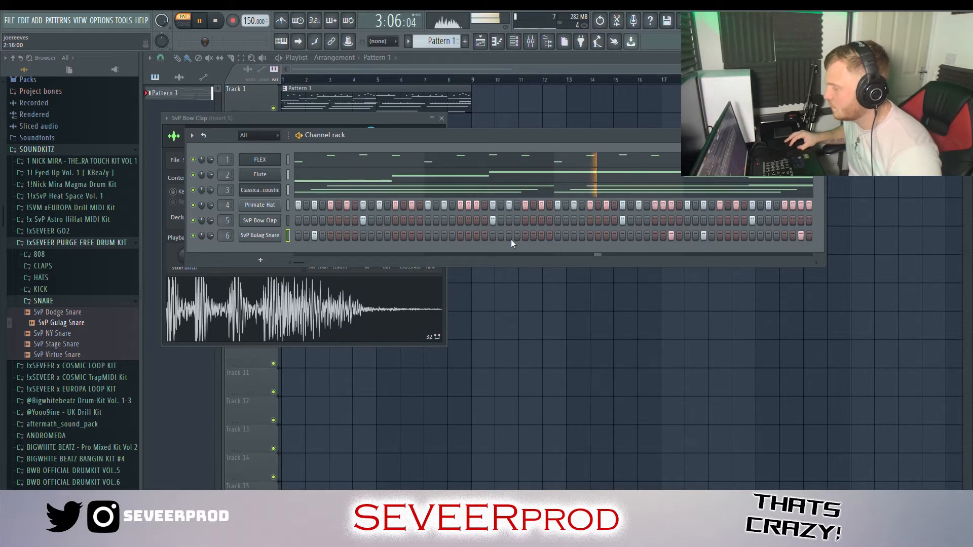
# Step: Duplicate the SvP Gulag Snare notes into bars 5 to 8 and delete the copied hit near the start of bar 5
pyautogui.rightClick(272, 234)
pyautogui.click(305, 239)
pyautogui.moveTo(573, 321)
pyautogui.mouseDown()
pyautogui.moveTo(183, 259)
pyautogui.moveTo(455, 276)
pyautogui.mouseUp()
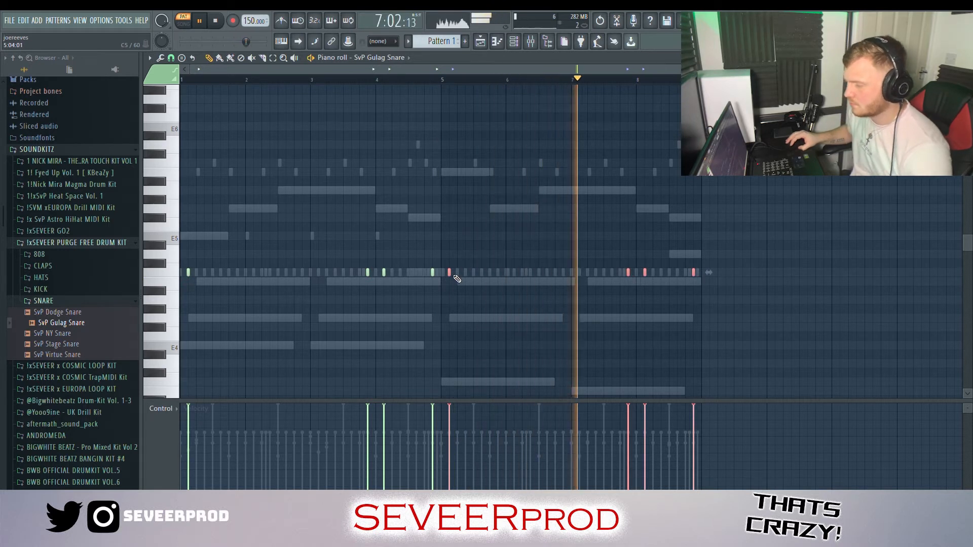
pyautogui.rightClick(450, 274)
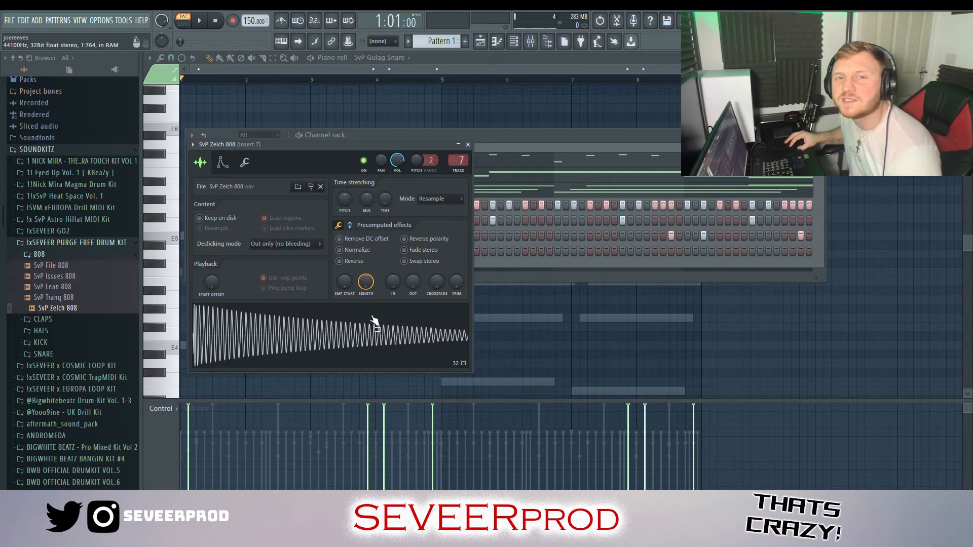
# Step: Load SvP Zelch 808 from the 808 folder into a new channel and raise its Out setting
pyautogui.moveTo(417, 287); pyautogui.dragTo(417, 272)
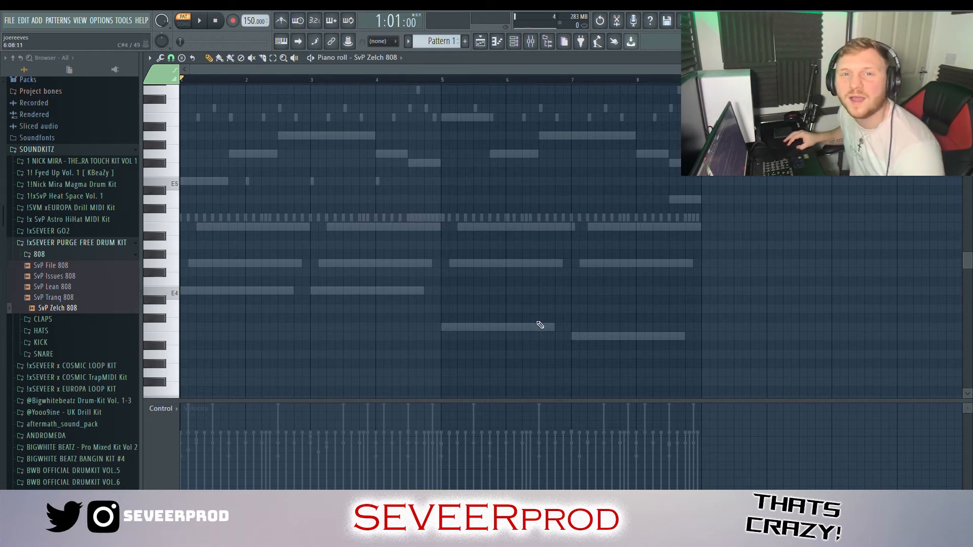
# Step: Paste a seven-note SvP Zelch 808 rhythm on E5 into bars 1 to 4 and duplicate it into bars 5 to 8
pyautogui.hotkey('ctrl', 'v')
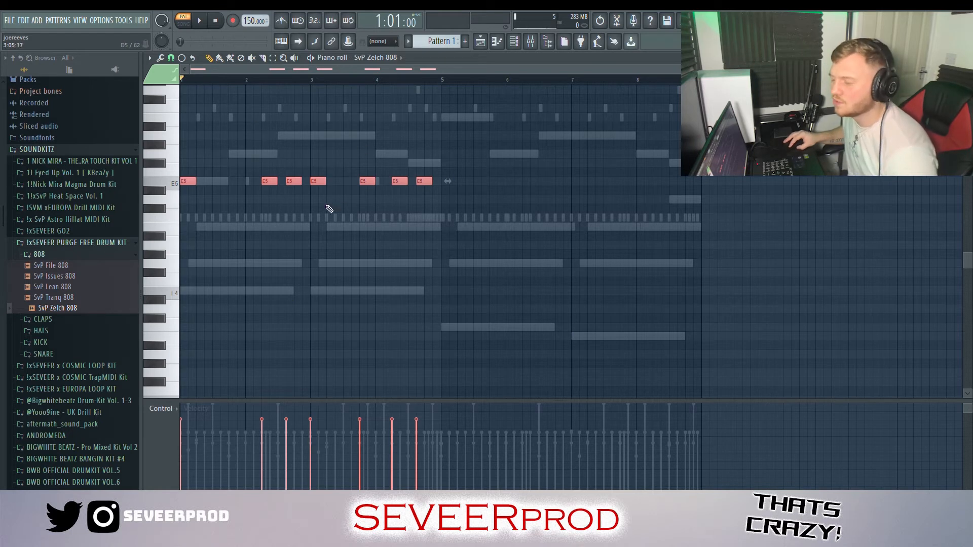
pyautogui.moveTo(190, 186); pyautogui.dragTo(449, 190)
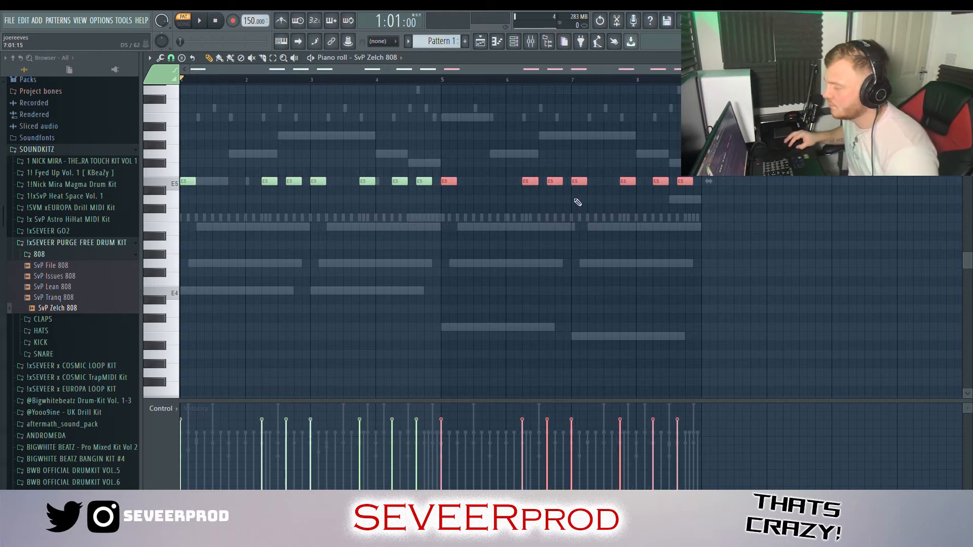
# Step: Transpose the three 808 notes in bars 5 and 6 down four semitones to C5
pyautogui.moveTo(566, 205); pyautogui.dragTo(440, 158)
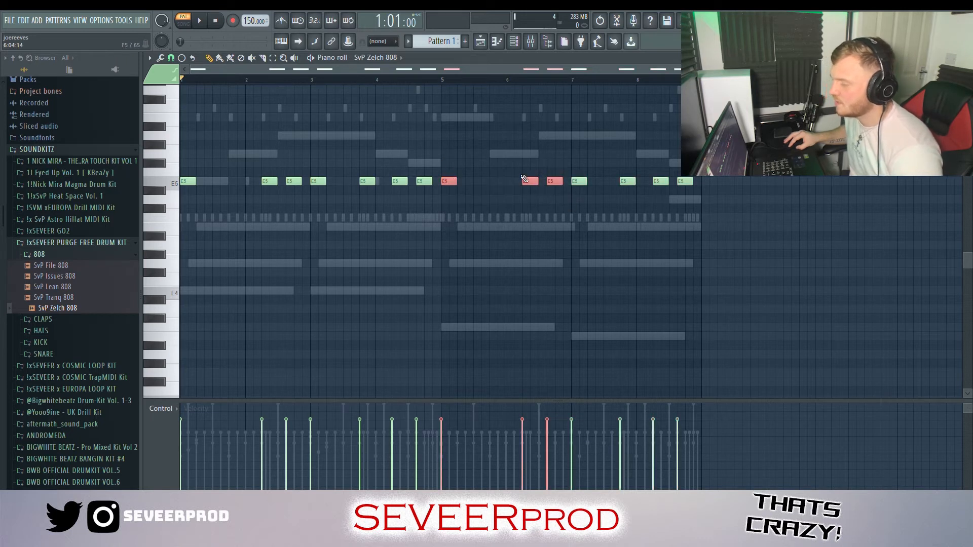
pyautogui.hotkey('shift', 'Down')
pyautogui.hotkey('shift', 'Down')
pyautogui.hotkey('shift', 'Down')
pyautogui.hotkey('shift', 'Down')
# Step: Transpose the four 808 notes in bars 7 and 8 down five semitones to B4 and play the pattern back
pyautogui.moveTo(747, 192); pyautogui.dragTo(576, 159)
pyautogui.hotkey('shift', 'Down')
pyautogui.hotkey('shift', 'Down')
pyautogui.hotkey('shift', 'Down')
pyautogui.hotkey('shift', 'Down')
pyautogui.hotkey('shift', 'Down')
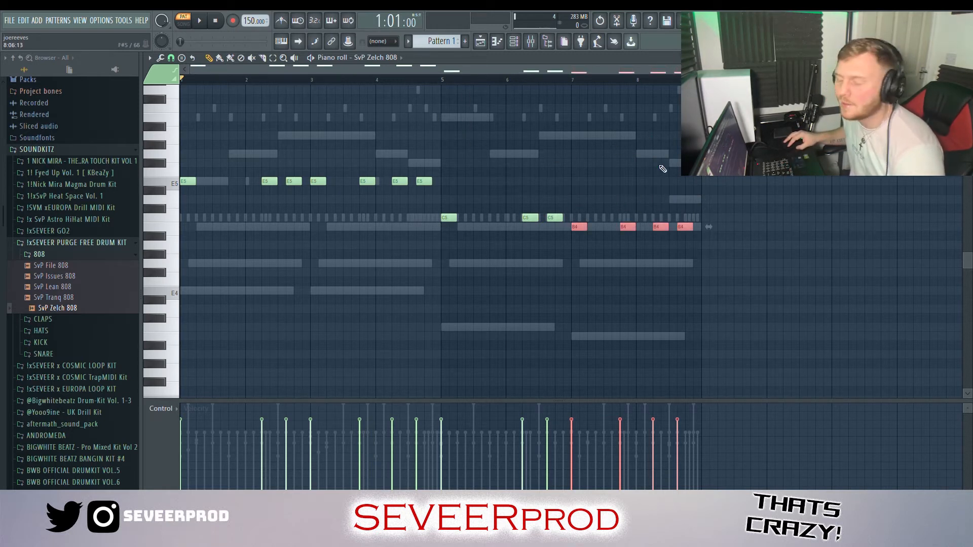
pyautogui.press('space')
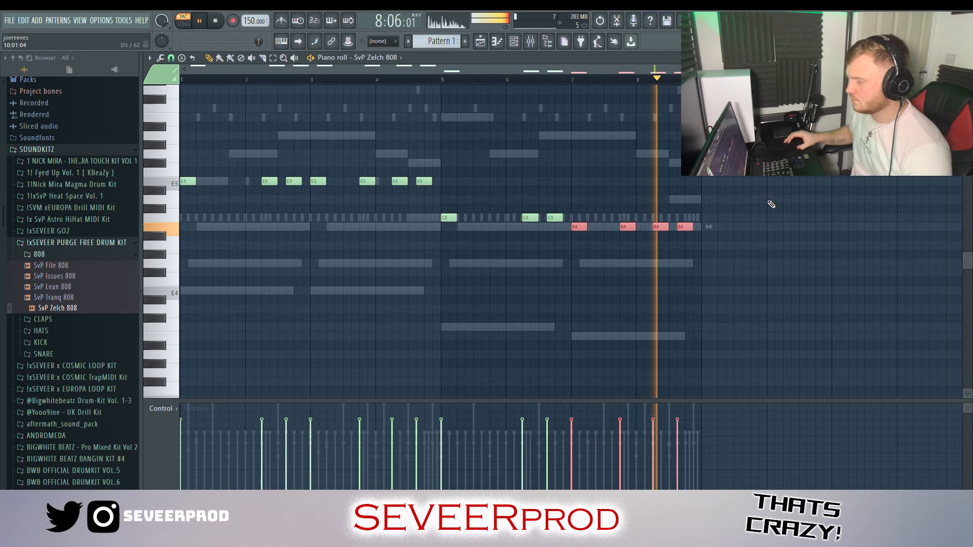
pyautogui.press('space')
# Step: Add Fruity Blood Overdrive to the 808's mixer track, Insert 7, and set its pre amp to 0.0047
pyautogui.press('F5')
pyautogui.click(531, 41)
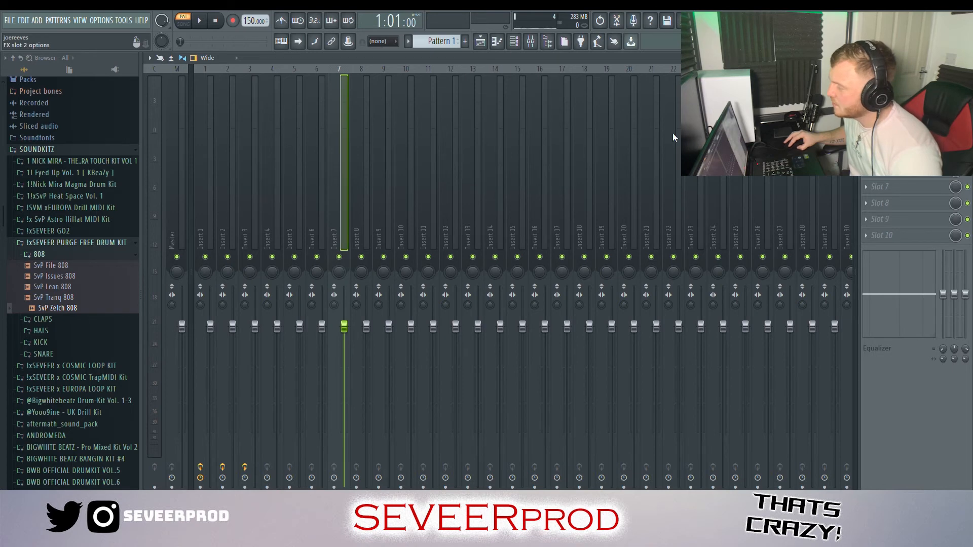
pyautogui.click(483, 157)
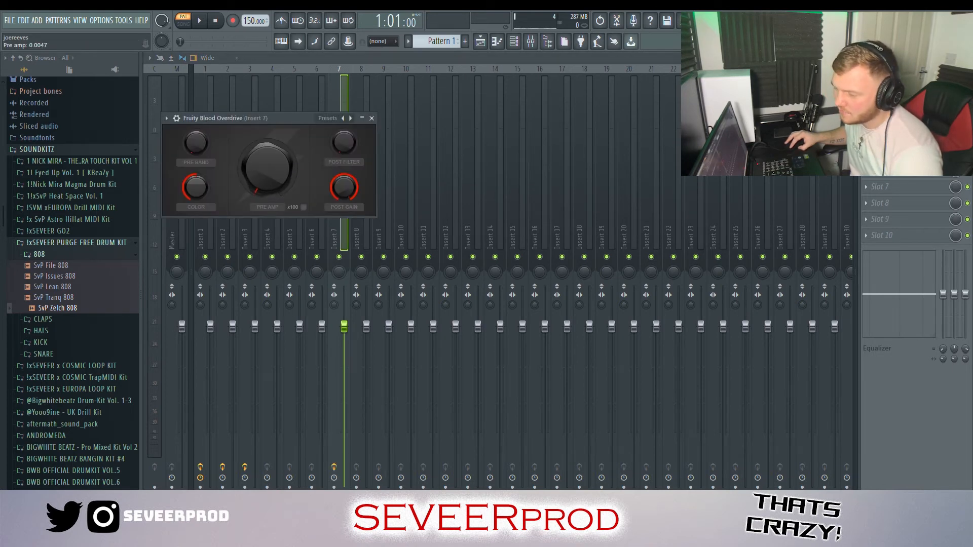
pyautogui.click(371, 118)
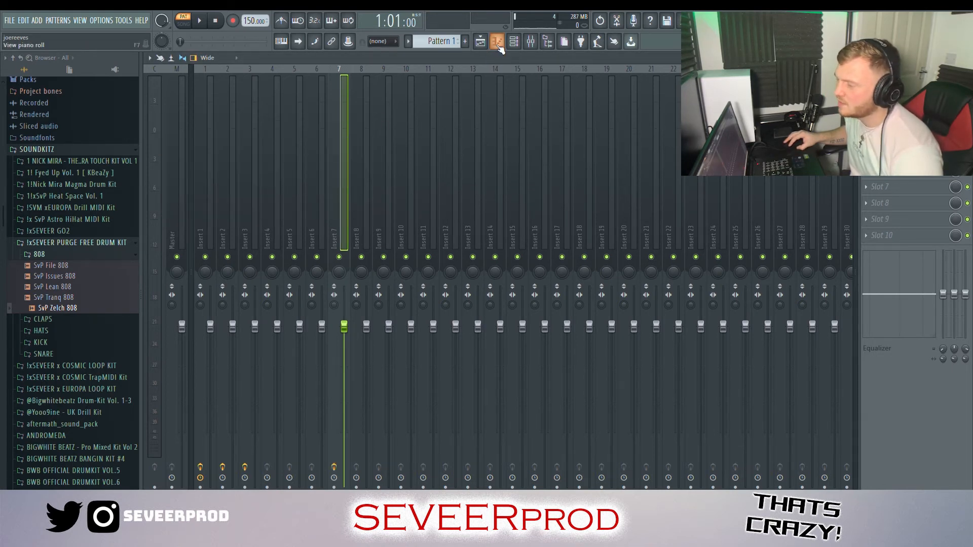
# Step: Play the pattern and finish the 808 line in bar 8 with two half-beat B4 notes followed by a half-beat B5
pyautogui.click(498, 42)
pyautogui.press('space')
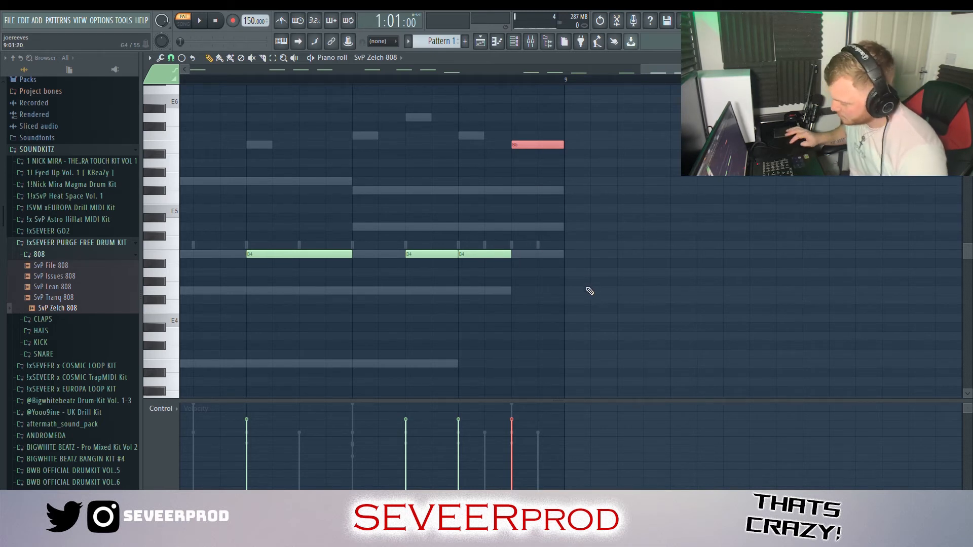
# Step: Copy the SvP Zelch 808 rhythm to the SvP Bomb Kick channel as one-beat C5 notes and play the pattern back
pyautogui.scroll(3, 589, 291)
pyautogui.scroll(-4, 521, 164)
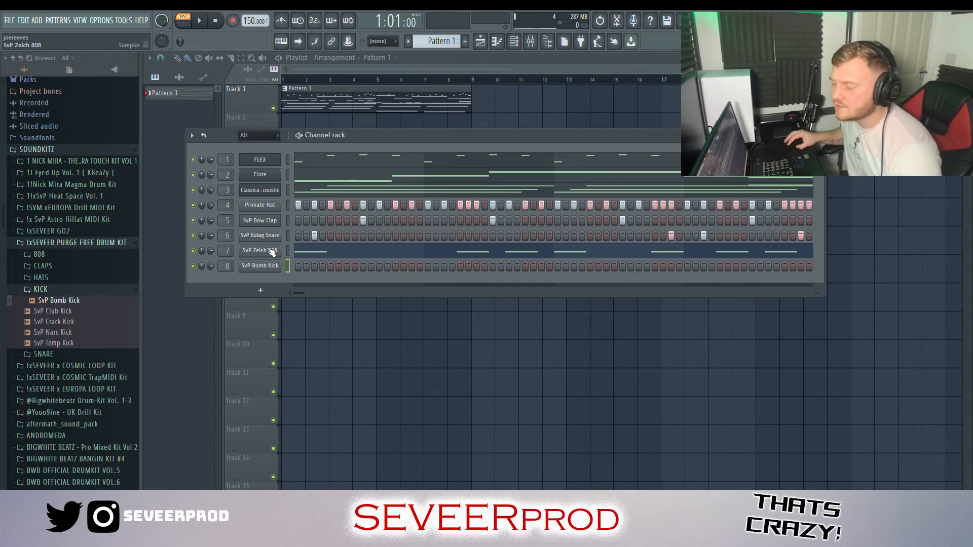
pyautogui.click(260, 251)
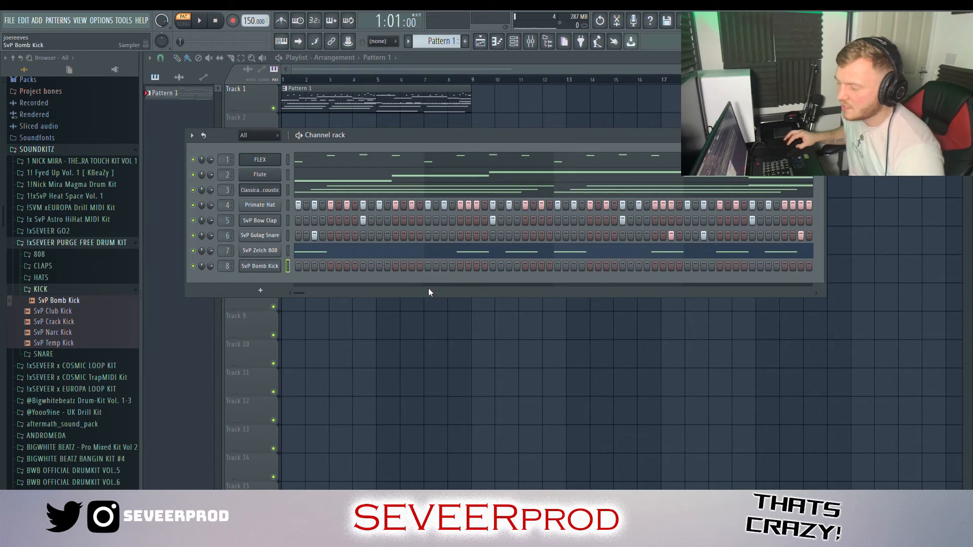
pyautogui.hotkey('ctrl', 'v')
pyautogui.click(302, 268)
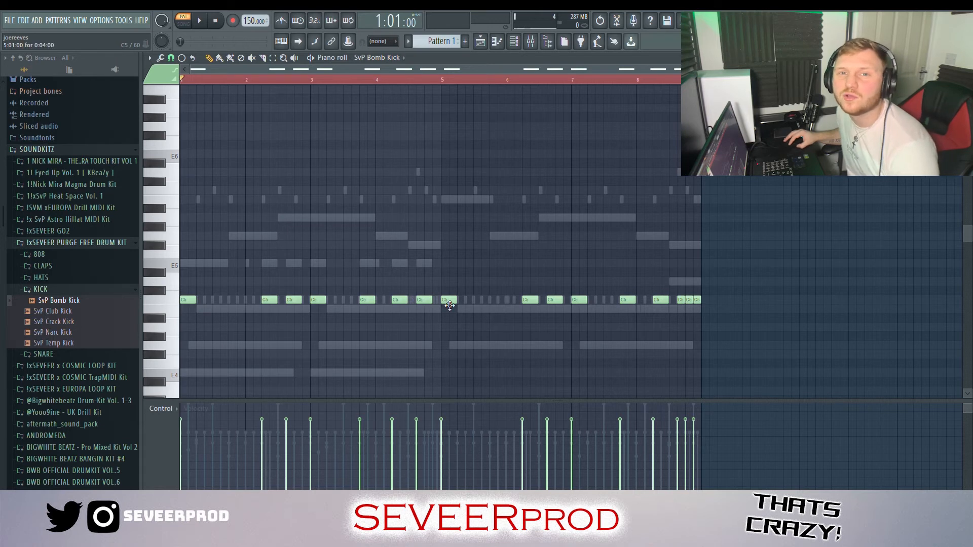
pyautogui.press('space')
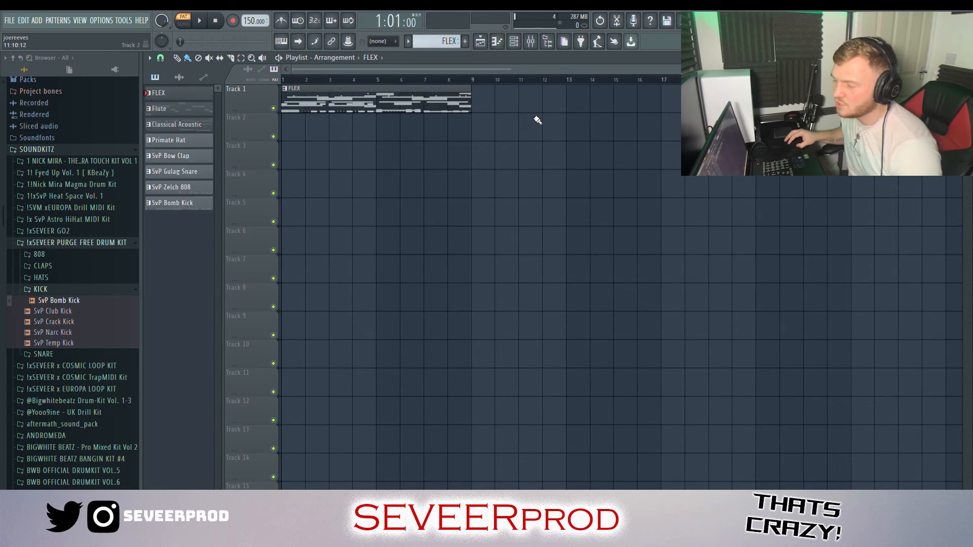
# Step: Replace the playlist clip on Track 1 with all eight split patterns, FLEX through SvP Bomb Kick, stacked from bar 1 on Tracks 1 to 8
pyautogui.rightClick(413, 110)
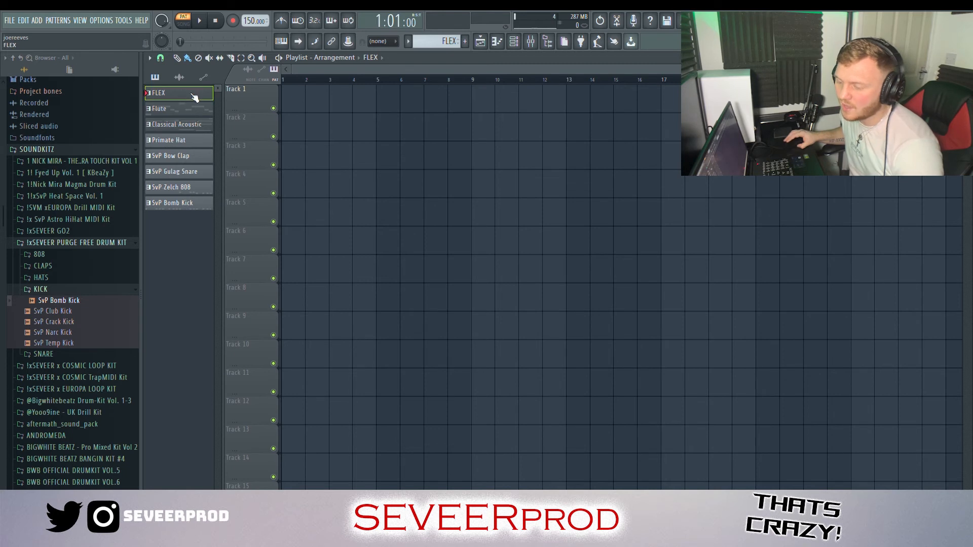
pyautogui.click(183, 210)
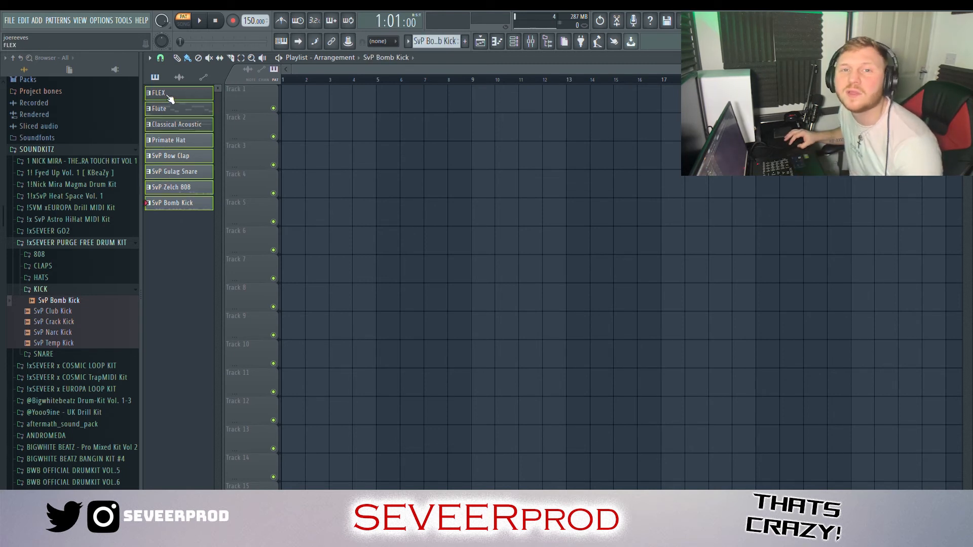
pyautogui.moveTo(269, 97); pyautogui.dragTo(287, 99)
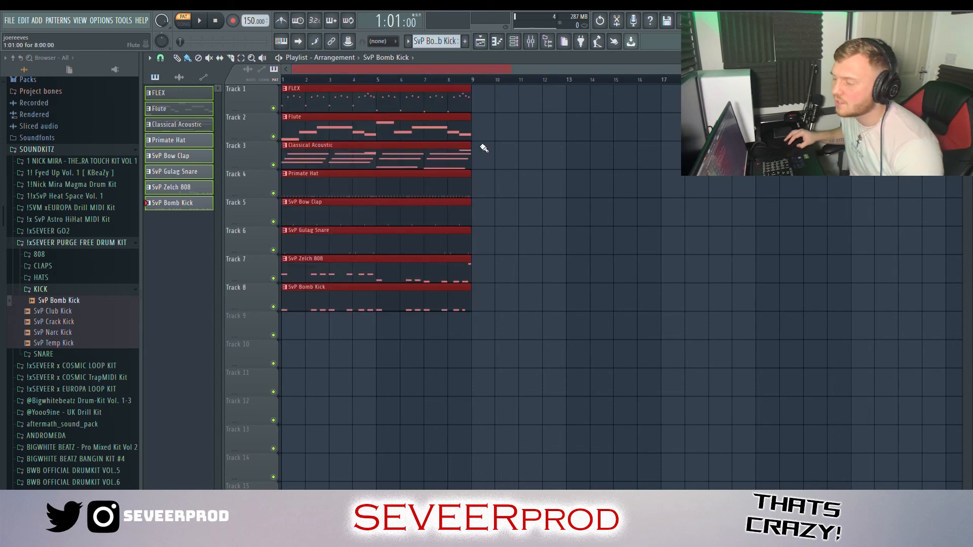
pyautogui.keyDown('ctrl'); pyautogui.click(495, 133); pyautogui.keyUp('ctrl')
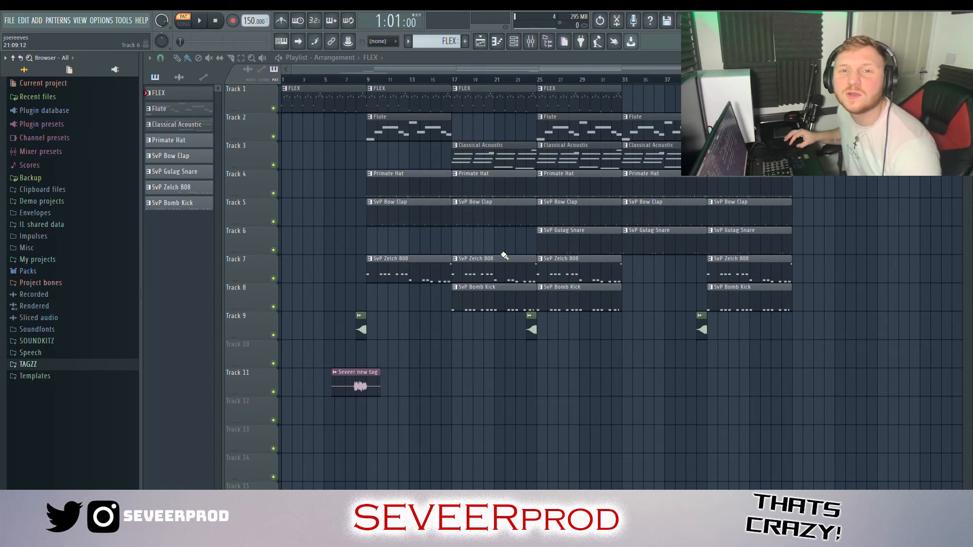
# Step: Play the full arrangement in song mode from bar 1 through the final section, and stop playback
pyautogui.press('space')
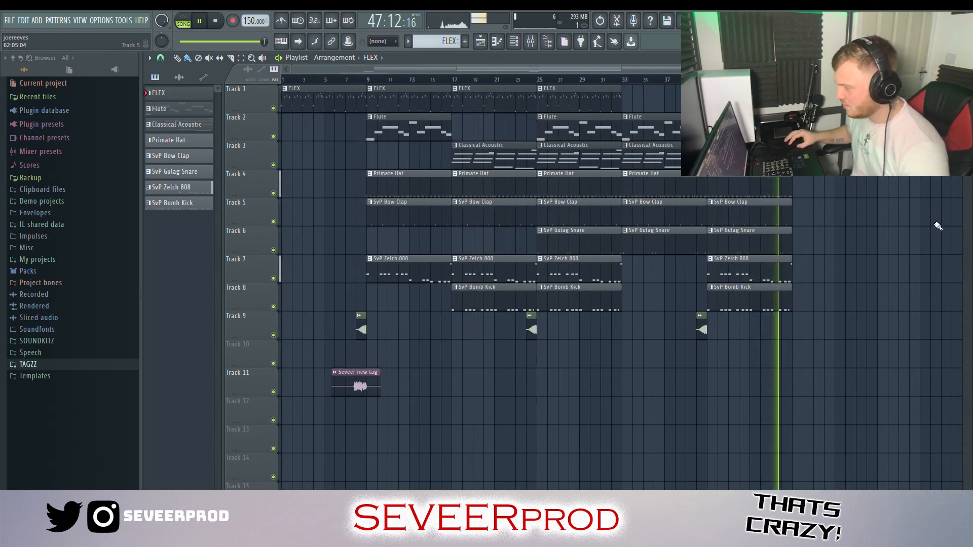
pyautogui.press('space')
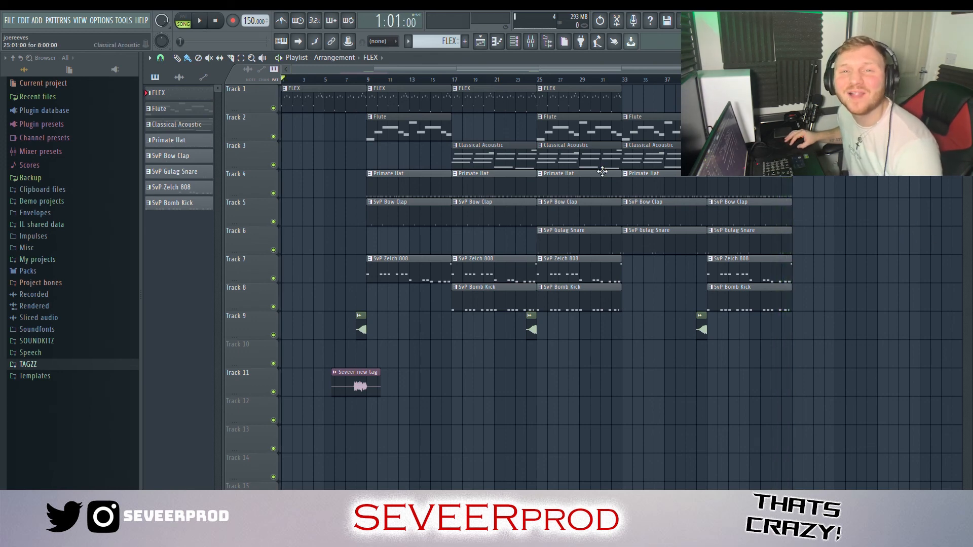